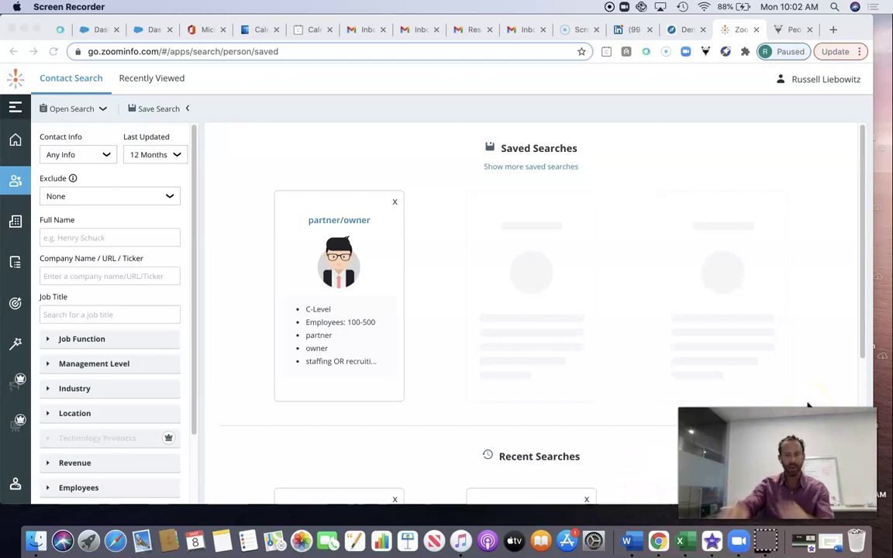
Step: Bring Sales Navigator forward and go back three pages to the DAS account search results
left_click(680, 33)
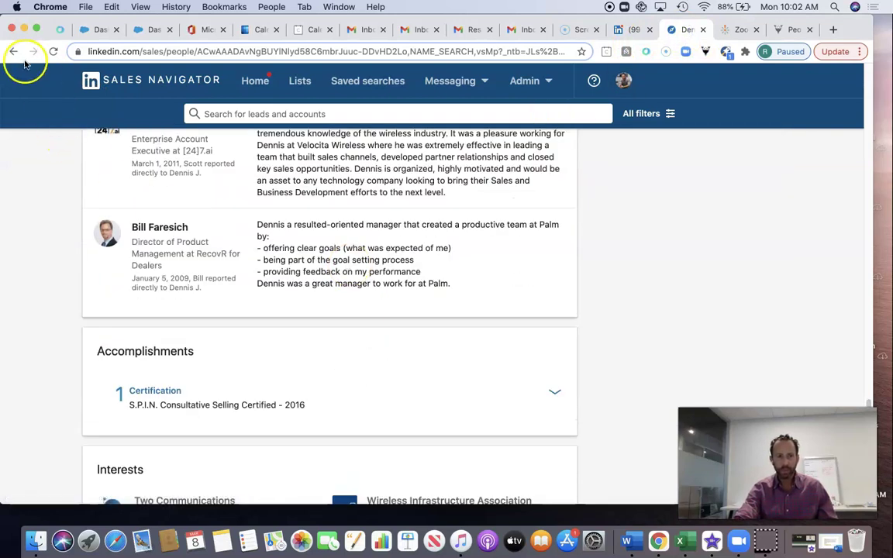
left_click(13, 52)
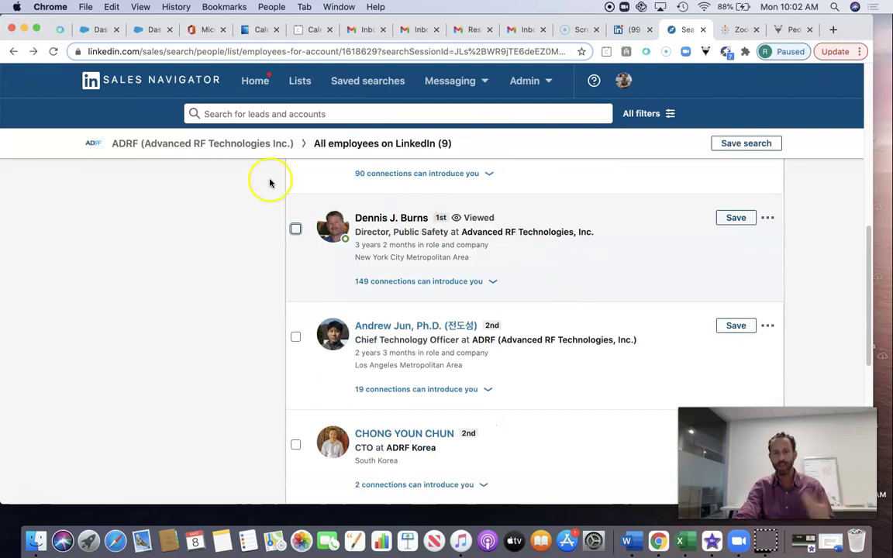
left_click(13, 52)
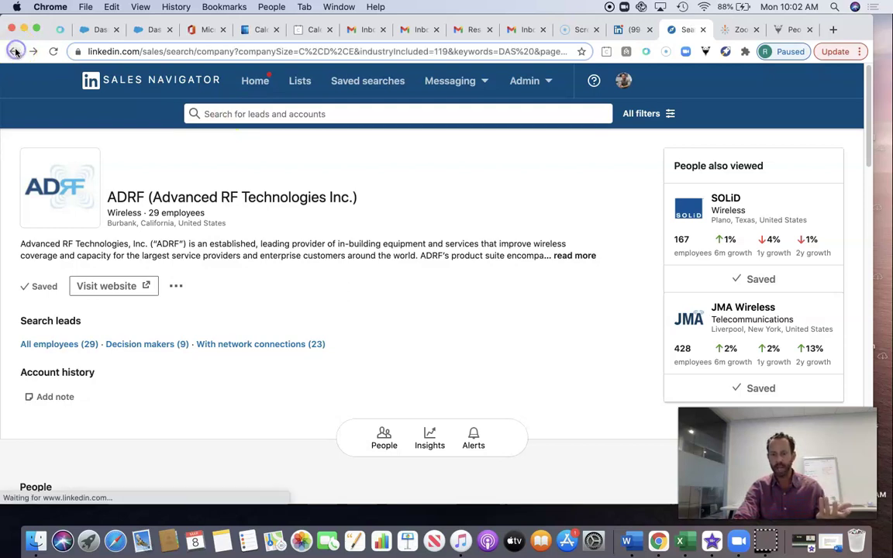
left_click(14, 51)
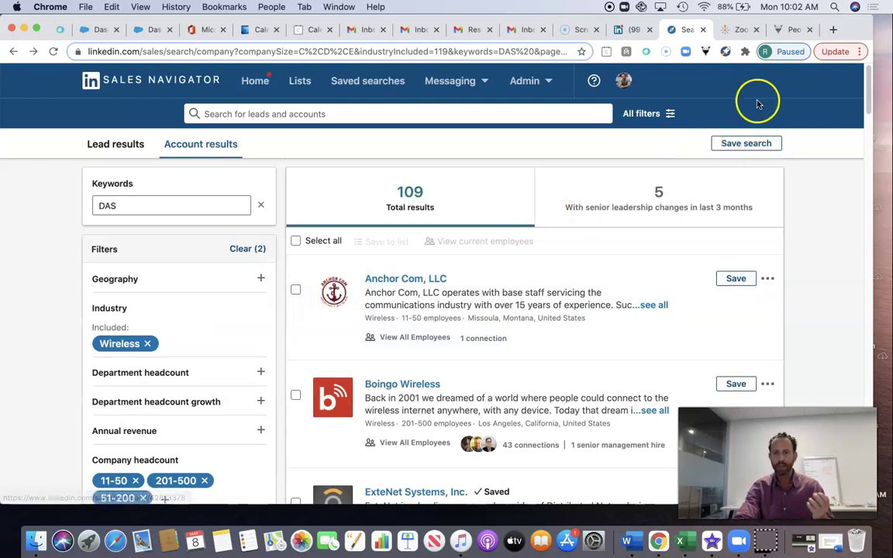
Step: Switch to ZoomInfo's Contact Search showing the saved 'partner/owner' search
left_click(735, 31)
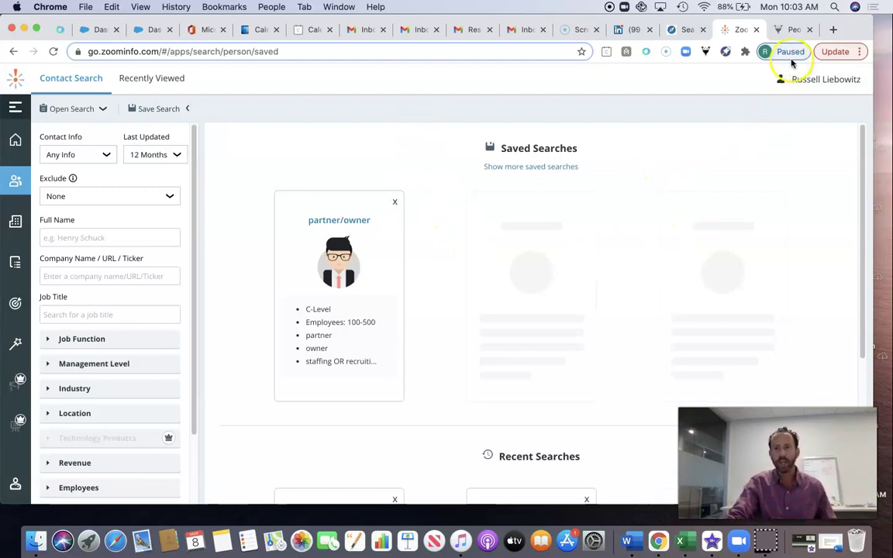
Step: Switch to Loxo and close the lead's record, returning to the 1853-person People list
left_click(791, 29)
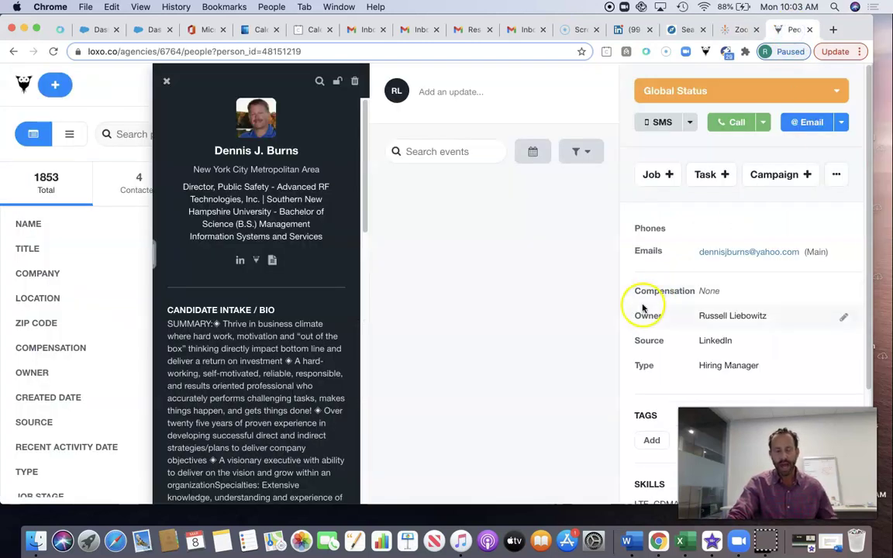
left_click(25, 84)
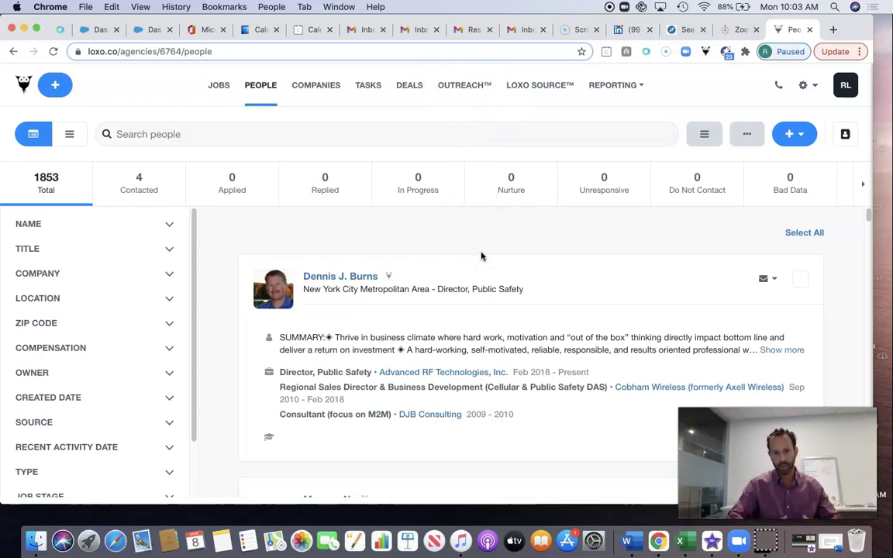
Step: Return to Sales Navigator and review the 109 DAS Wireless account results and headcount filters
left_click(683, 30)
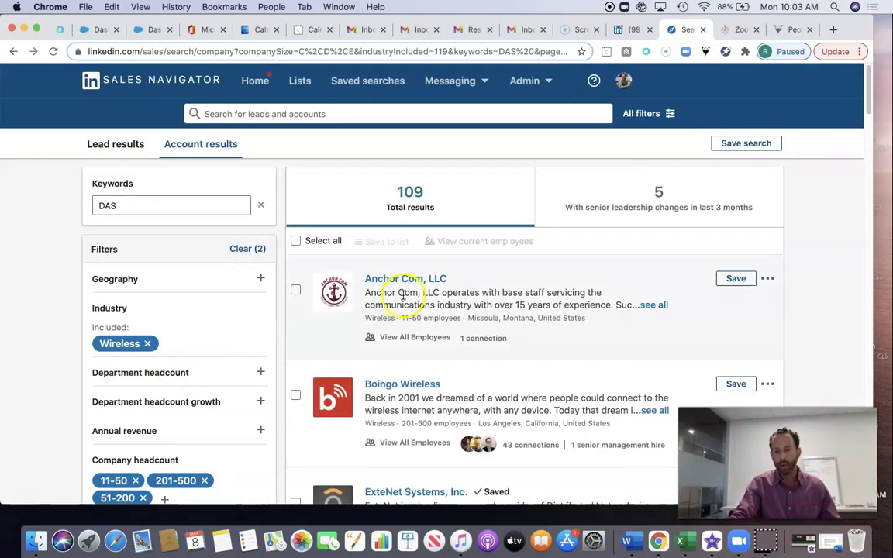
scroll(398, 299, "down", 1)
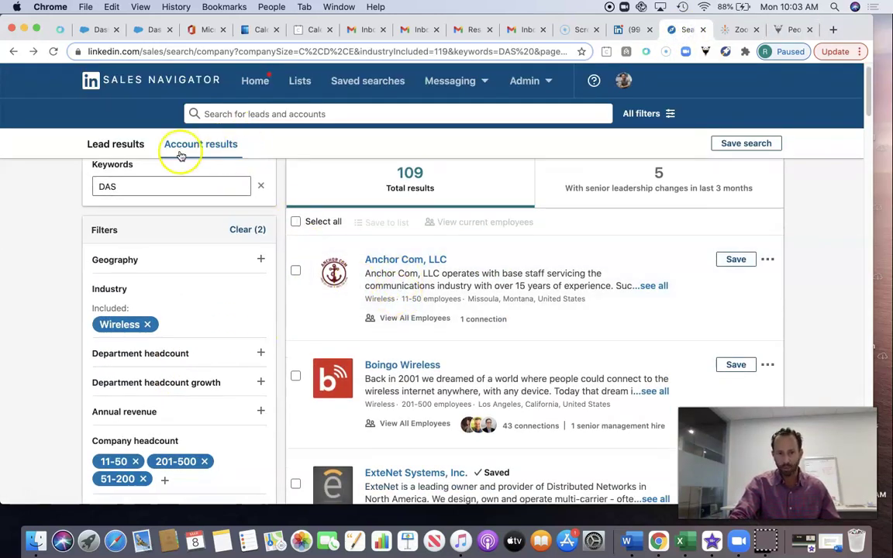
scroll(213, 217, "up", 1)
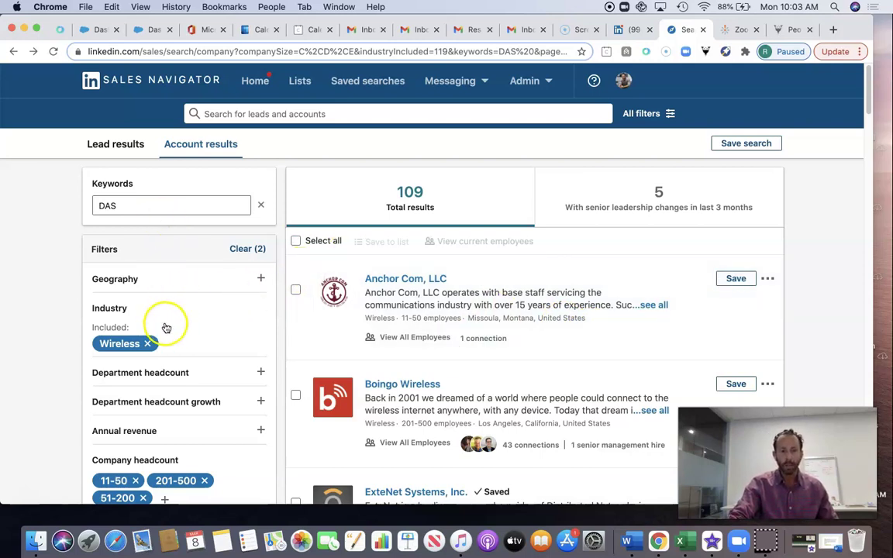
scroll(189, 328, "down", 1)
mouse_move(144, 338)
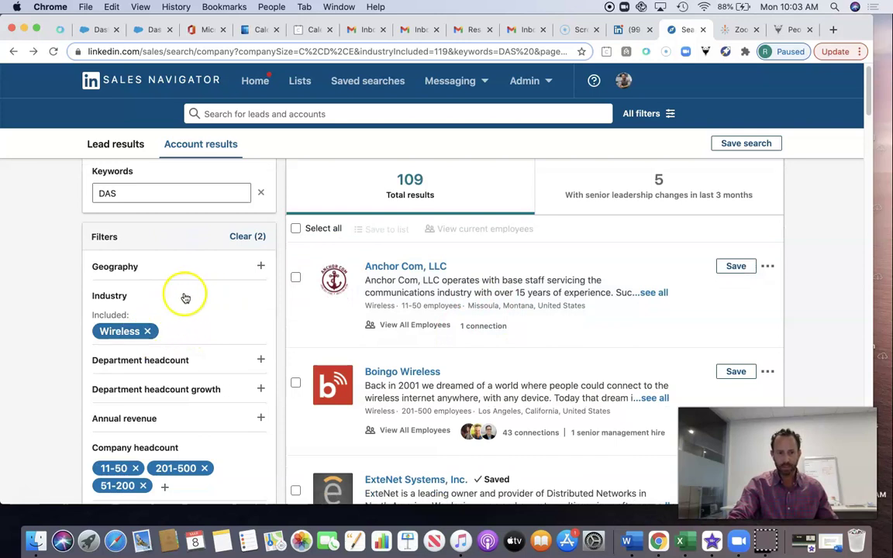
scroll(117, 301, "down", 1)
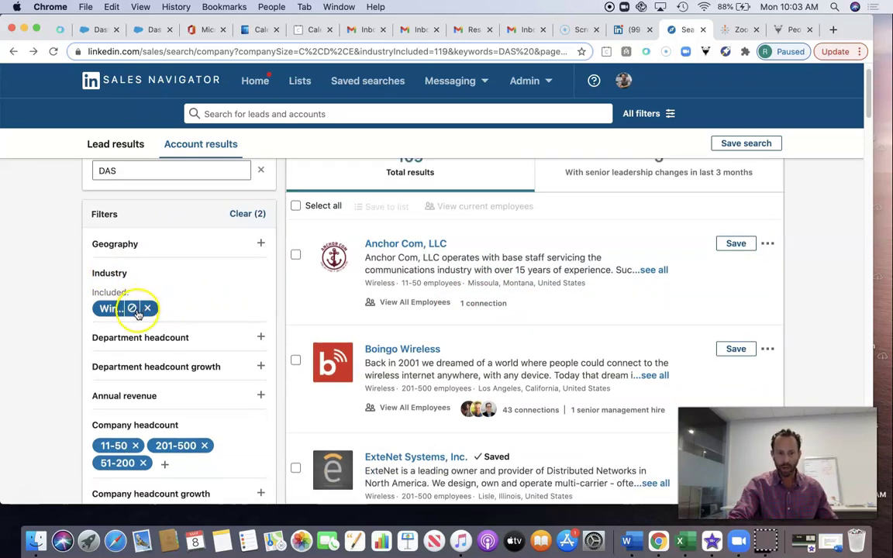
scroll(215, 314, "down", 3)
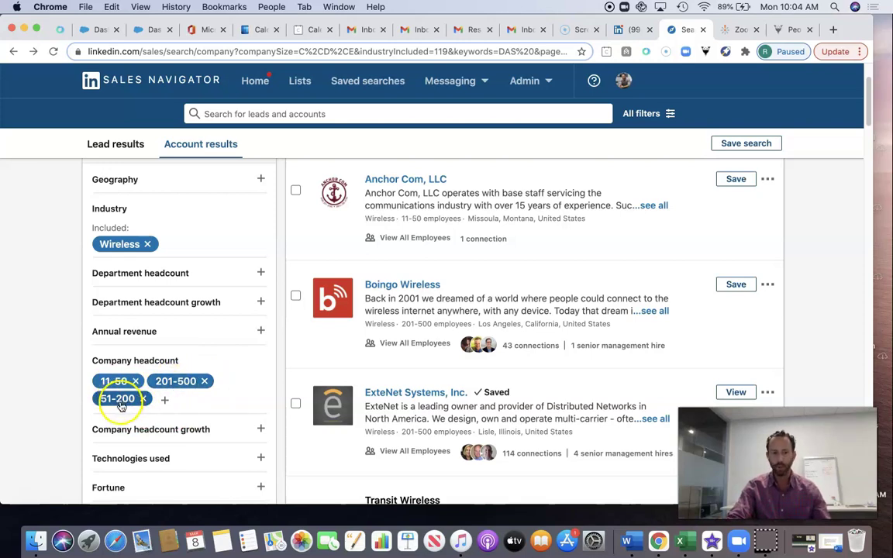
scroll(294, 396, "down", 3)
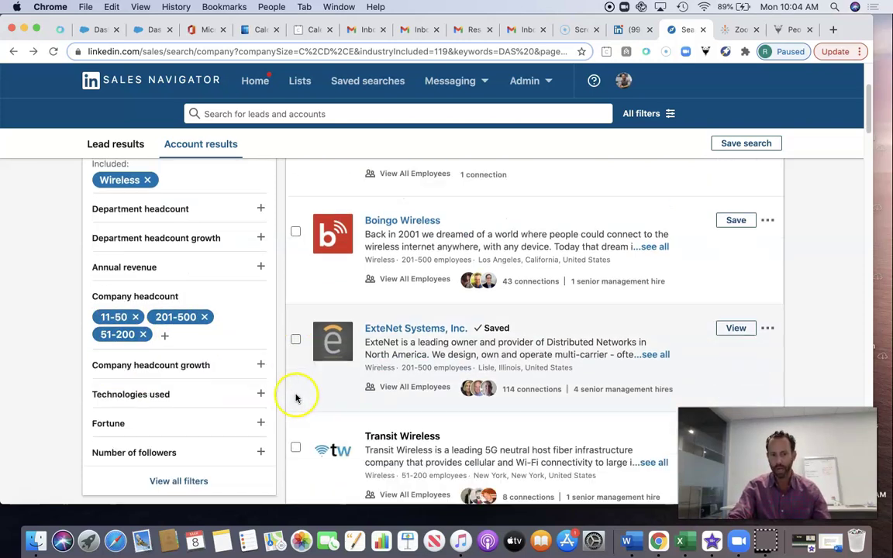
scroll(205, 397, "up", 5)
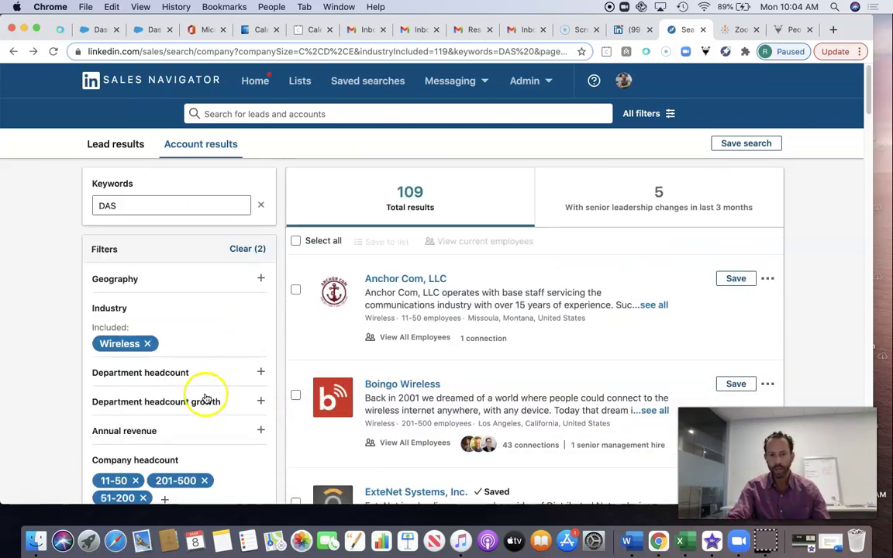
Step: Remove the trailing space from the 'DAS' keyword and scroll the results down to Zinwave
left_click(130, 206)
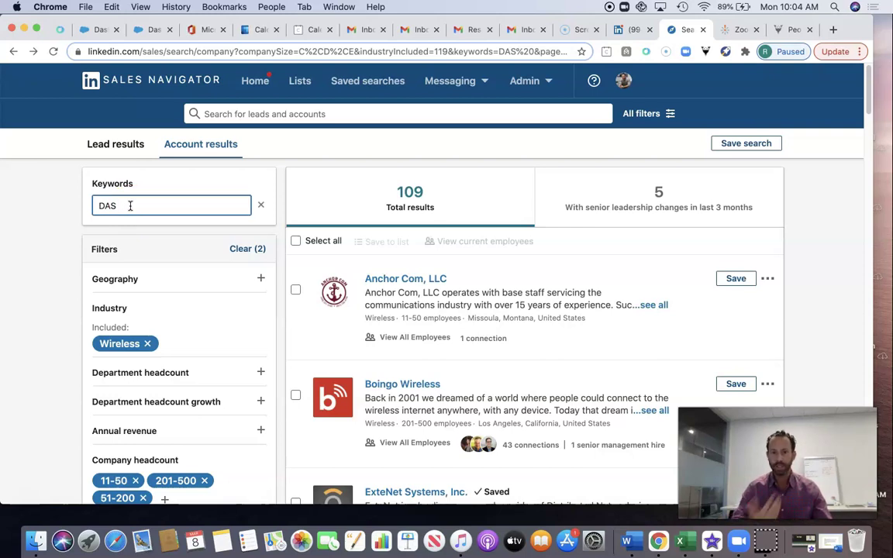
left_click(131, 206)
key("BackSpace")
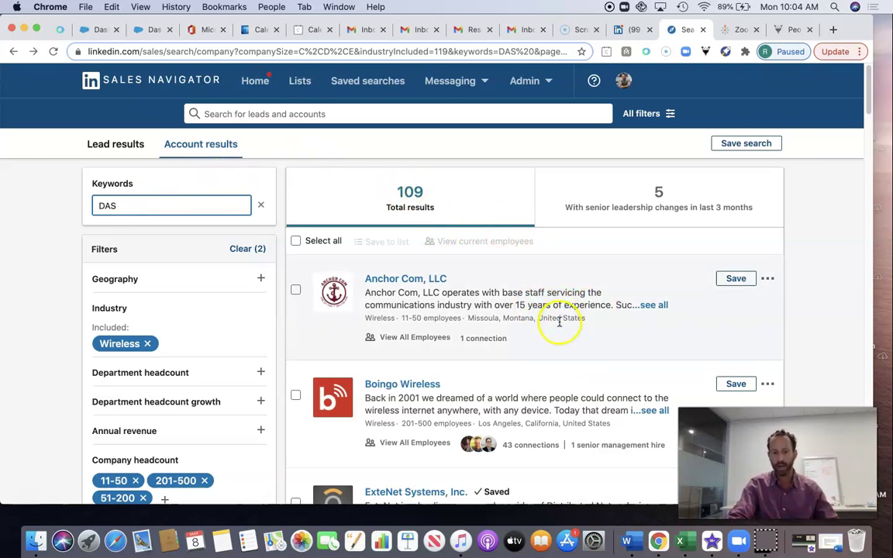
scroll(559, 321, "down", 5)
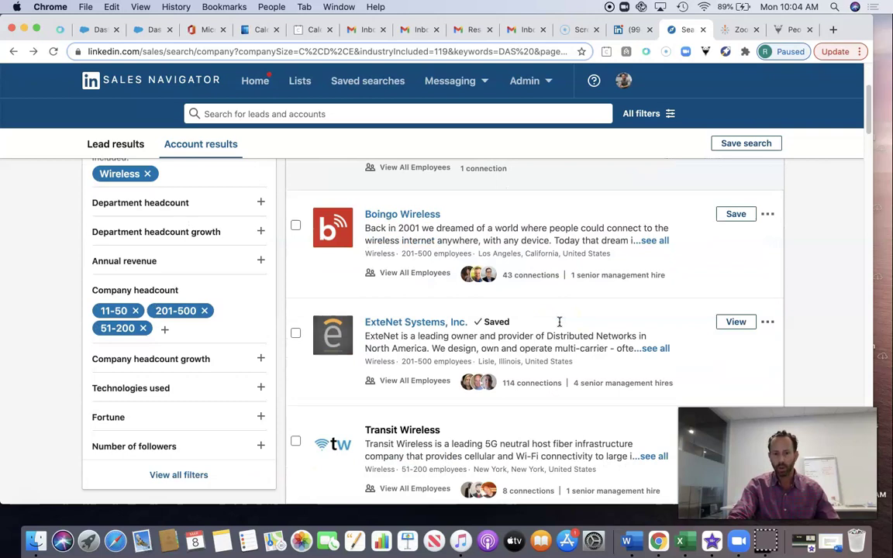
scroll(559, 322, "down", 5)
scroll(559, 321, "up", 1)
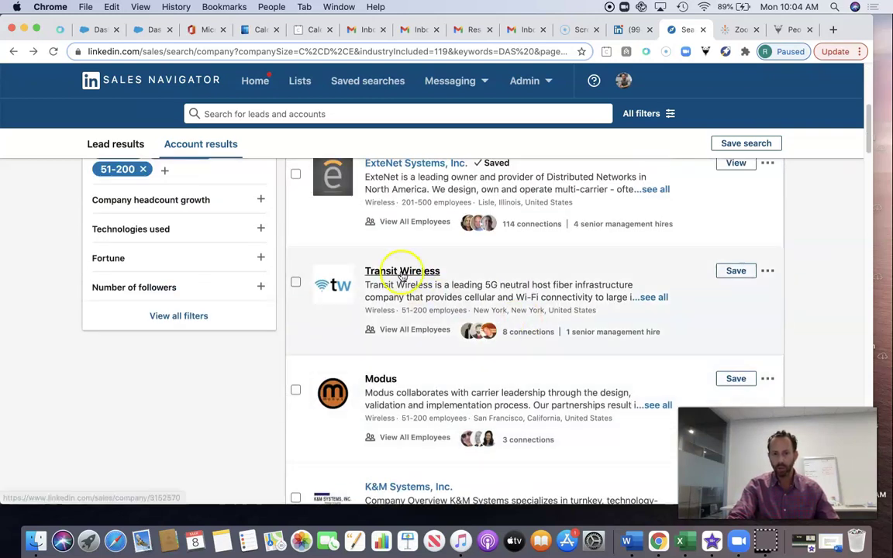
scroll(402, 277, "down", 5)
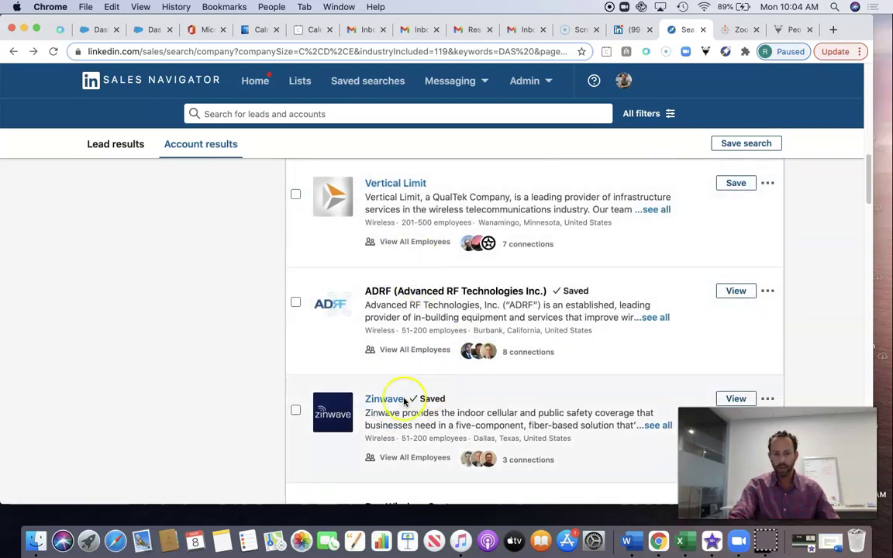
left_click(385, 398)
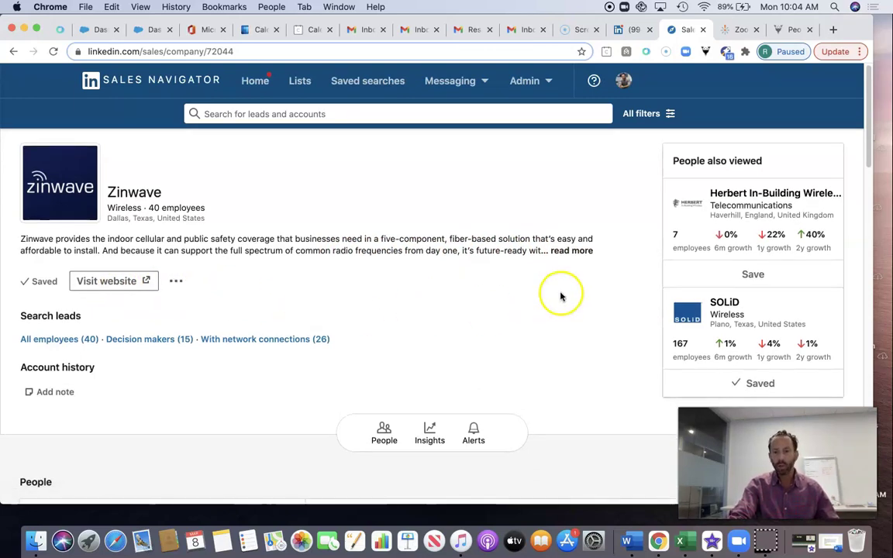
scroll(488, 300, "down", 1)
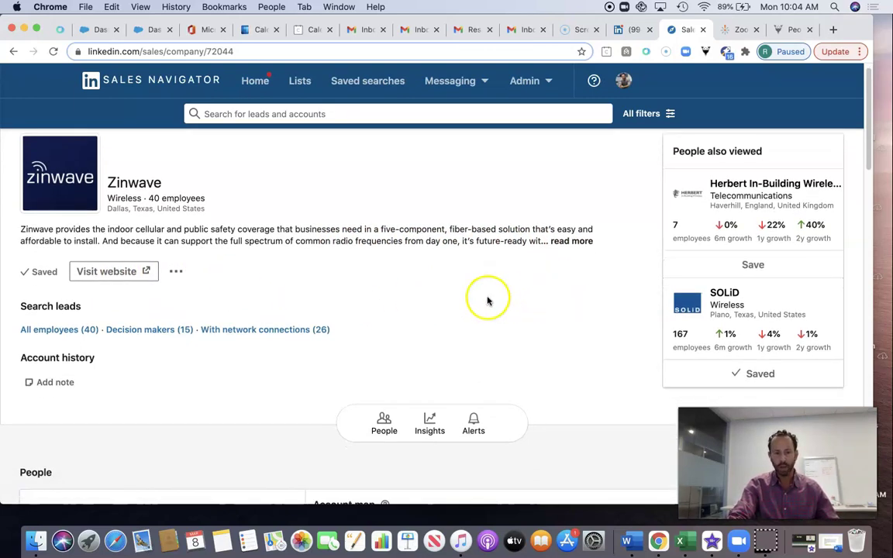
left_click(169, 337)
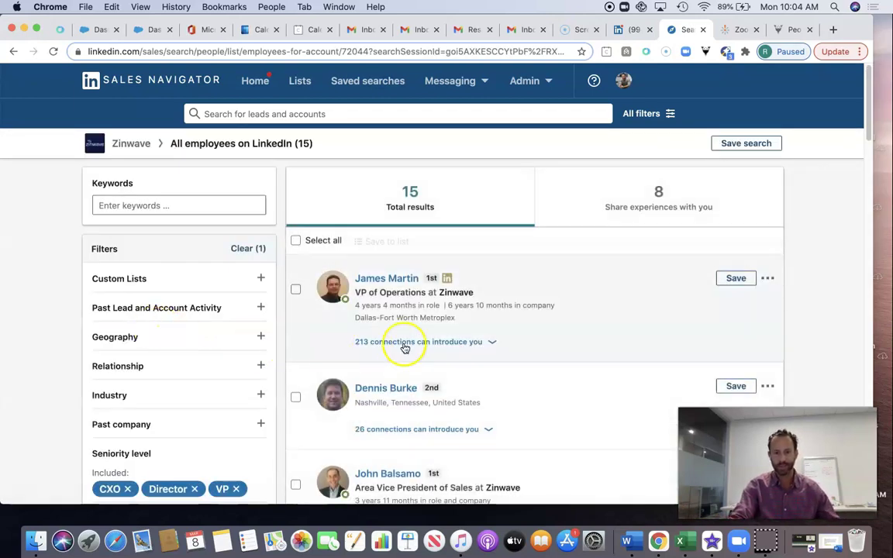
scroll(586, 332, "down", 1)
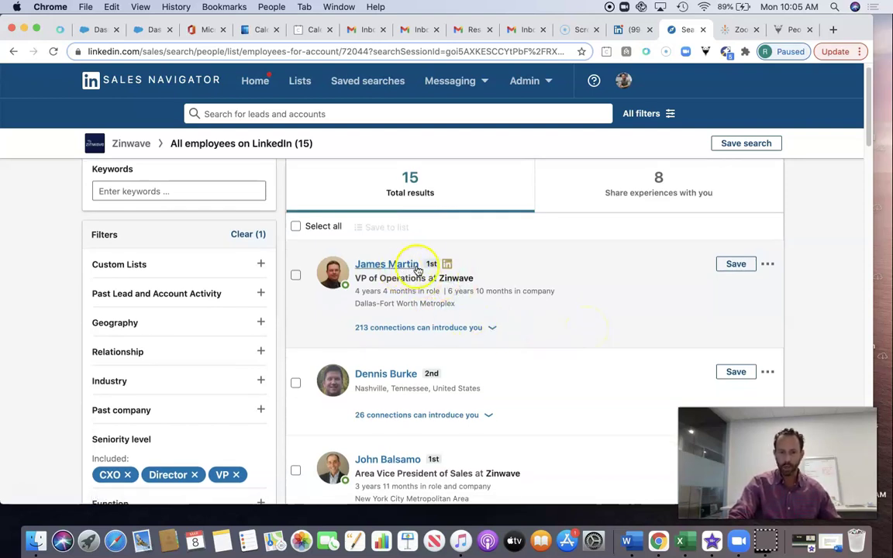
scroll(553, 326, "down", 1)
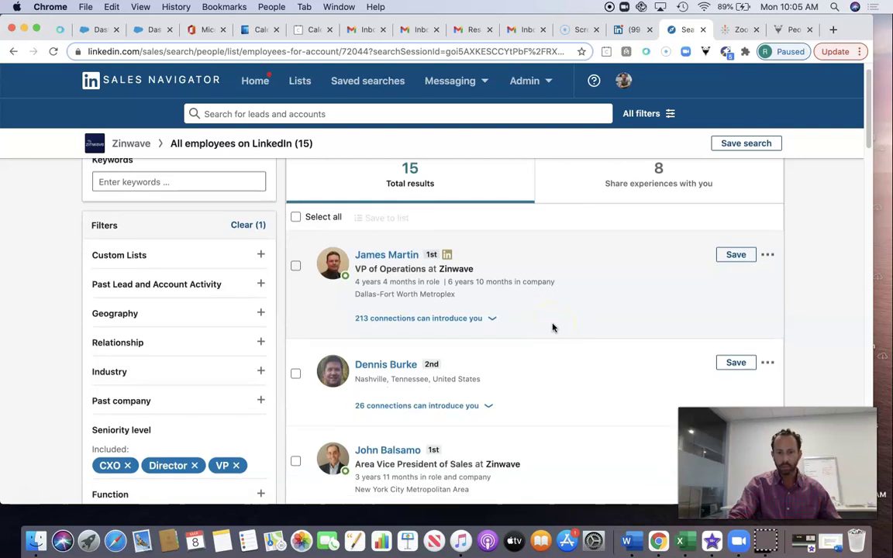
scroll(553, 327, "down", 5)
scroll(553, 327, "down", 2)
left_click(435, 358)
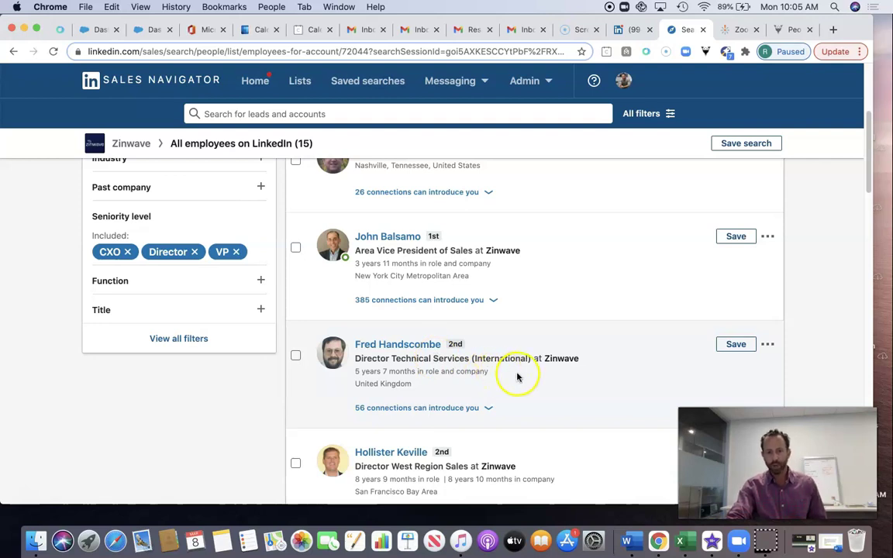
scroll(518, 377, "down", 1)
scroll(519, 376, "down", 1)
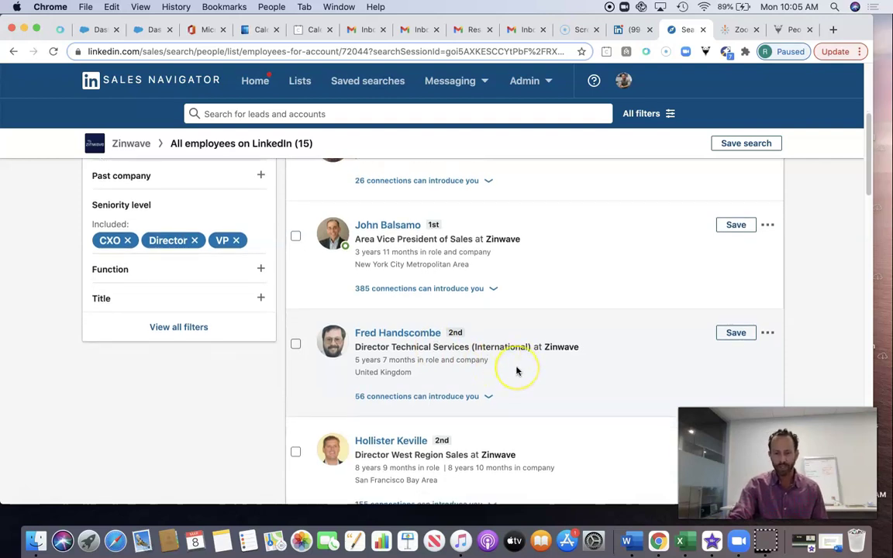
scroll(517, 371, "down", 3)
scroll(517, 370, "down", 1)
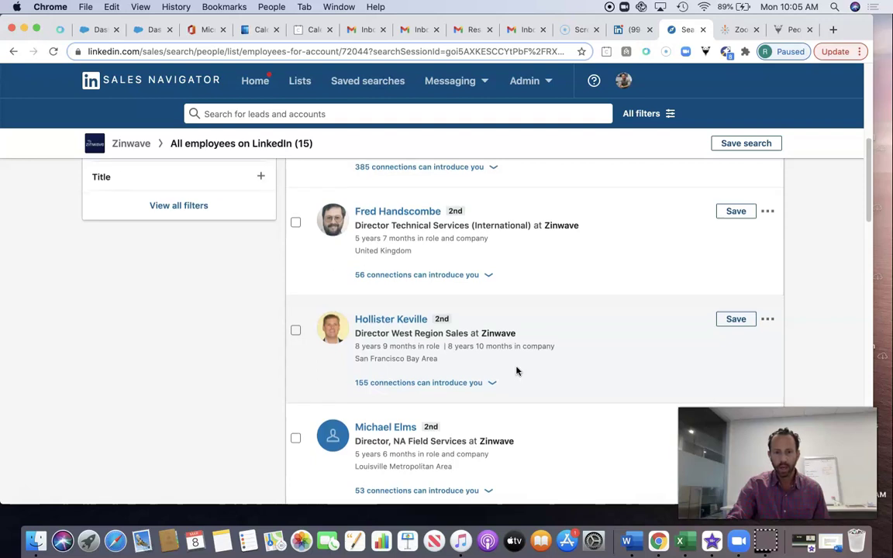
scroll(517, 370, "down", 1)
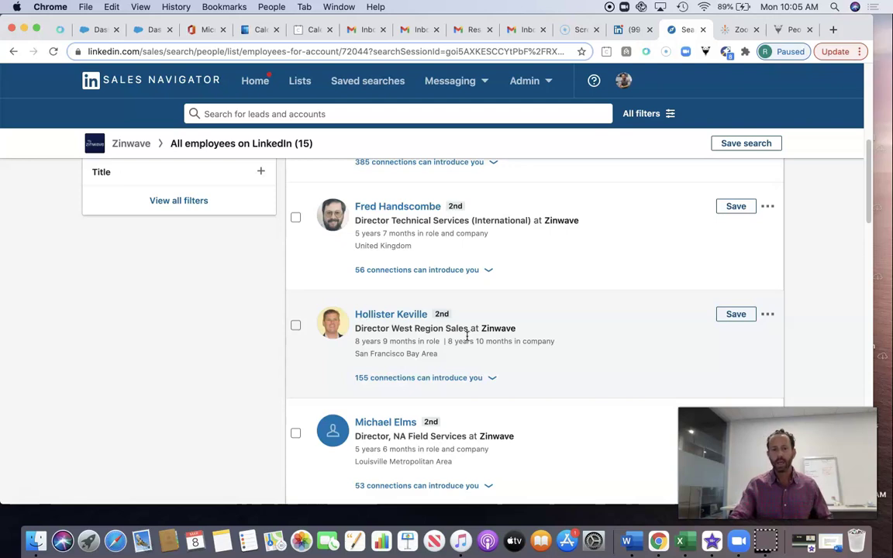
Step: Open and review the profile of Zinwave's Director West Region Sales, briefly checking Loxo
left_click(388, 316)
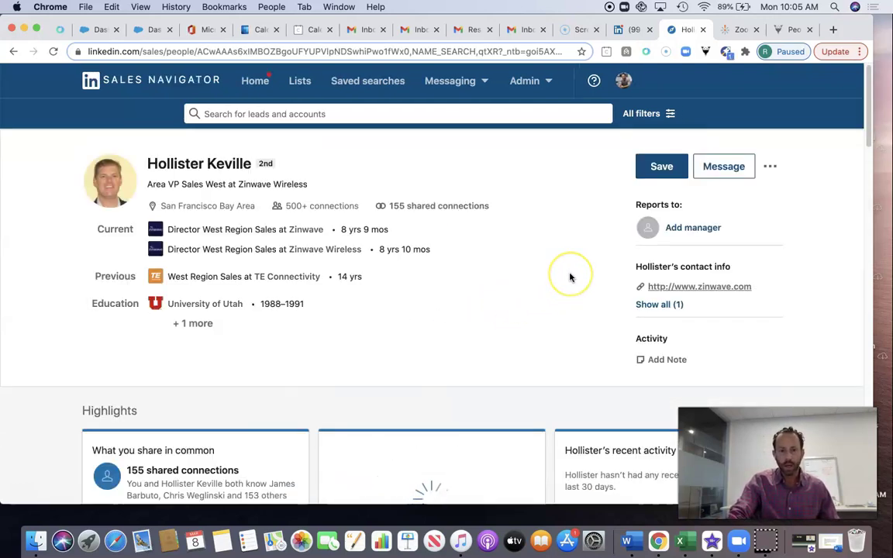
scroll(570, 277, "down", 10)
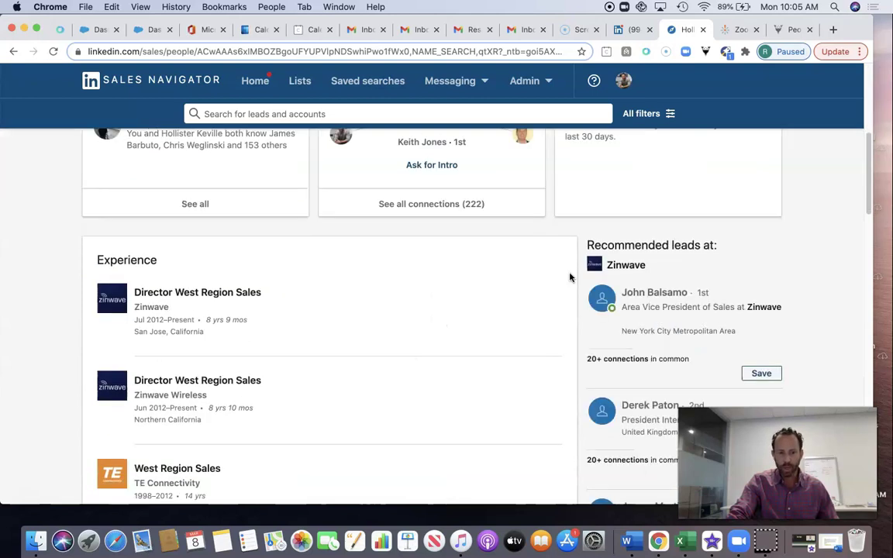
scroll(570, 276, "down", 3)
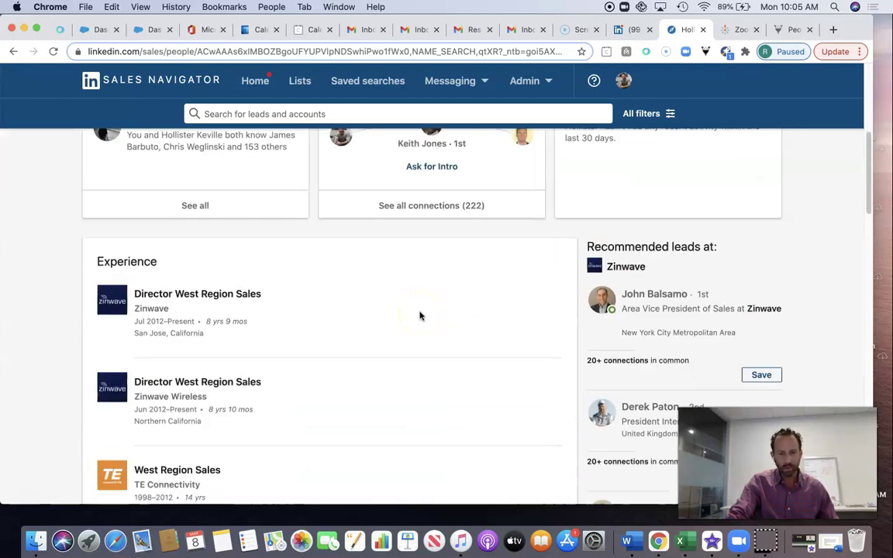
scroll(419, 316, "down", 1)
scroll(421, 315, "up", 15)
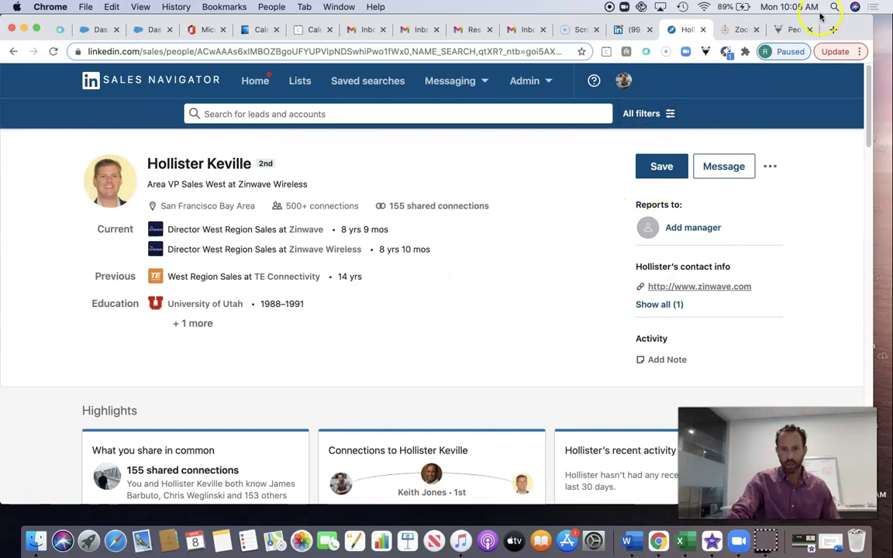
left_click(793, 31)
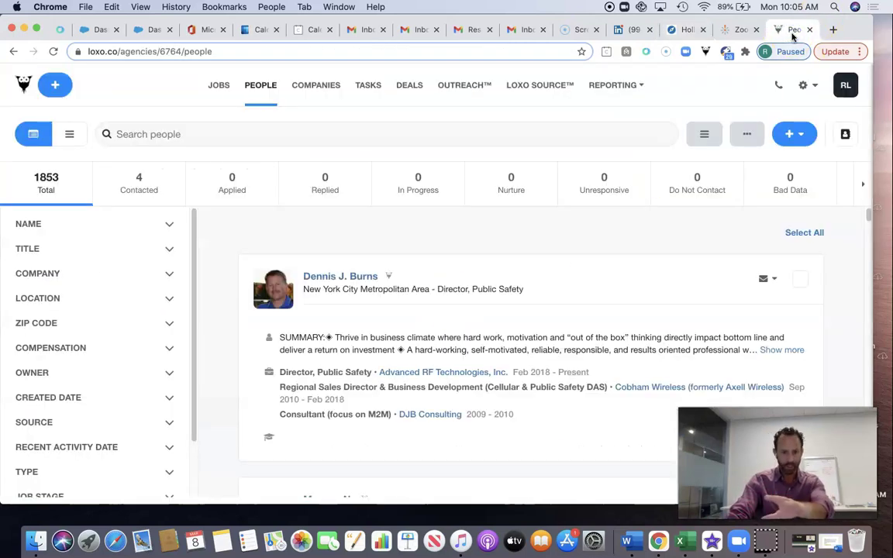
left_click(686, 31)
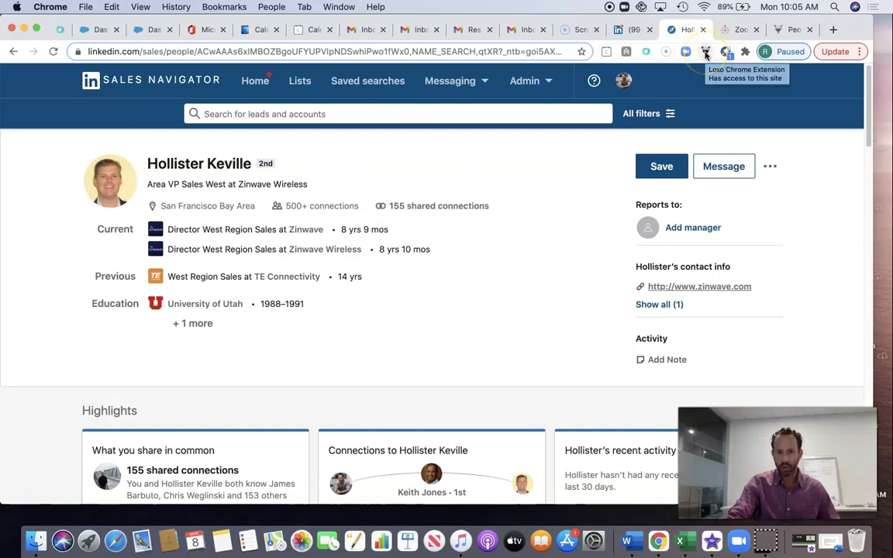
Step: Import the sales director's LinkedIn profile into Loxo with the Chrome extension
left_click(705, 53)
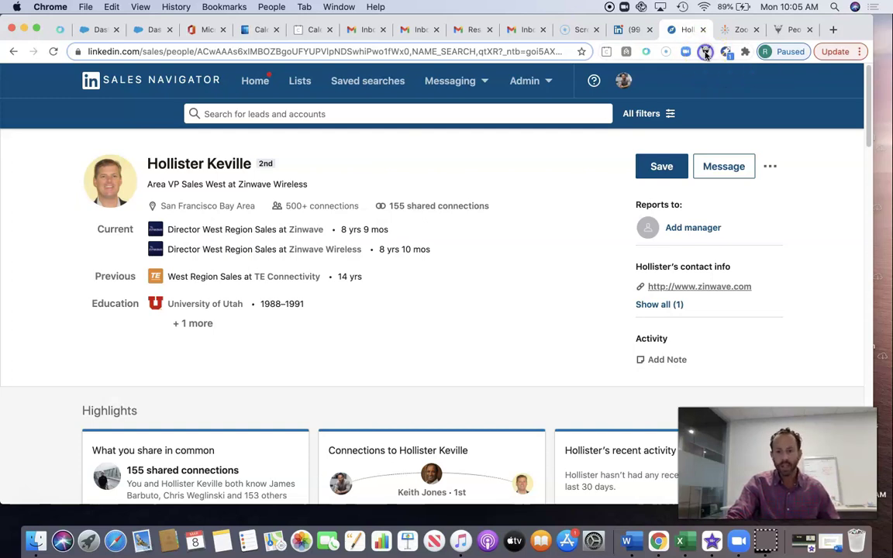
scroll(223, 284, "down", 10)
scroll(167, 322, "down", 20)
scroll(168, 322, "down", 4)
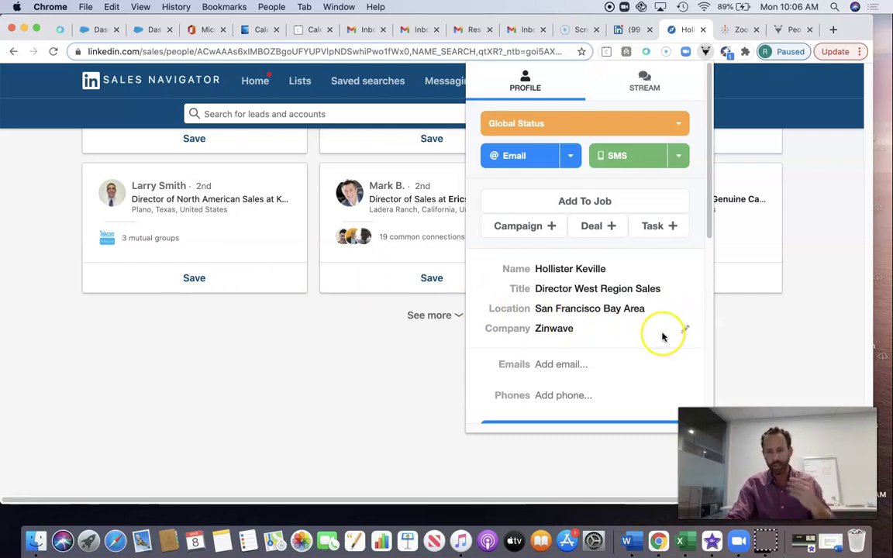
scroll(663, 336, "down", 5)
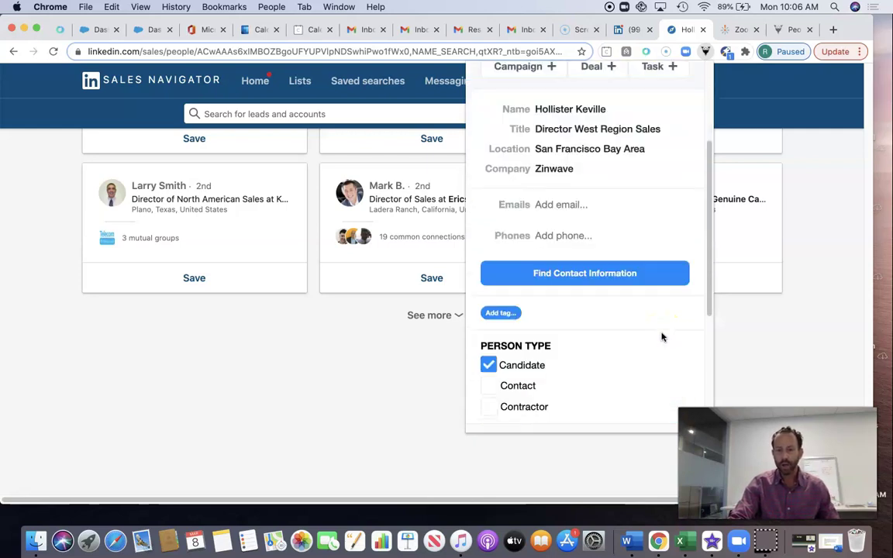
Step: Set the person type to Hiring Manager instead of Candidate and close the popup
left_click(490, 402)
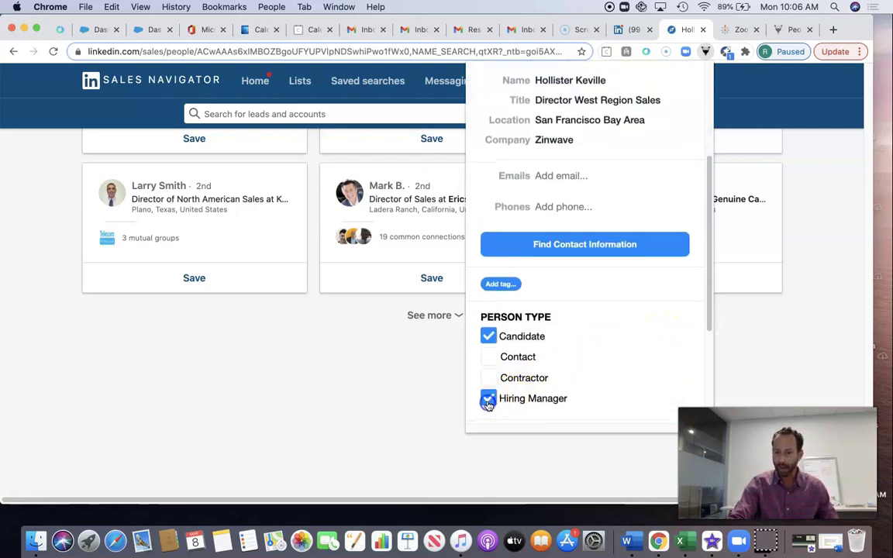
left_click(487, 341)
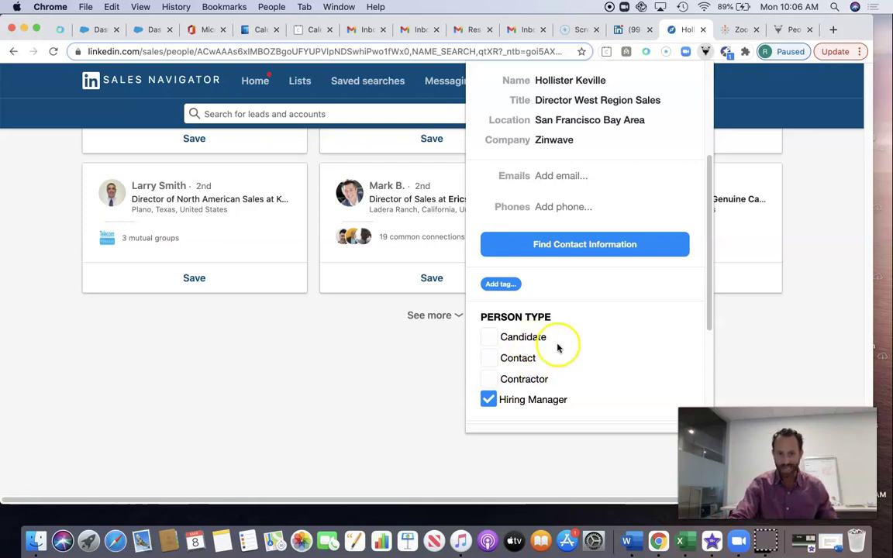
scroll(565, 341, "down", 1)
scroll(543, 338, "down", 4)
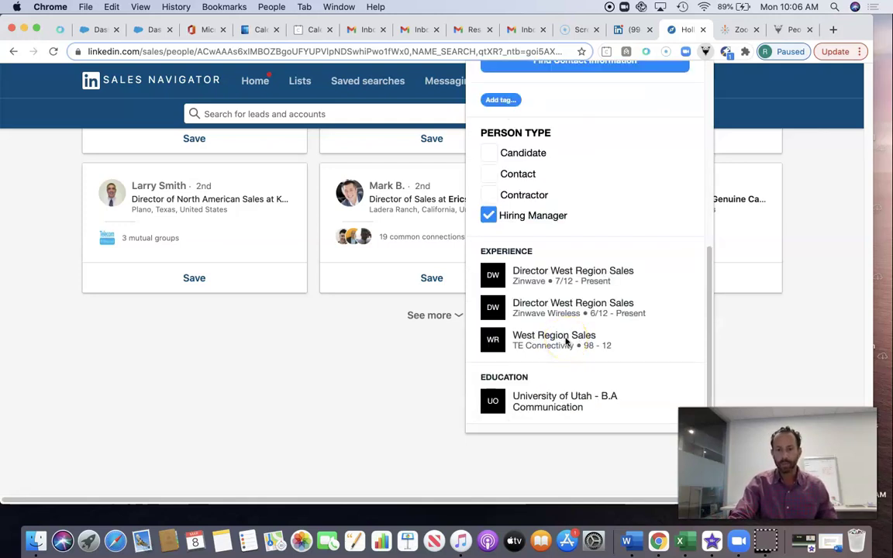
scroll(515, 349, "up", 8)
left_click(386, 356)
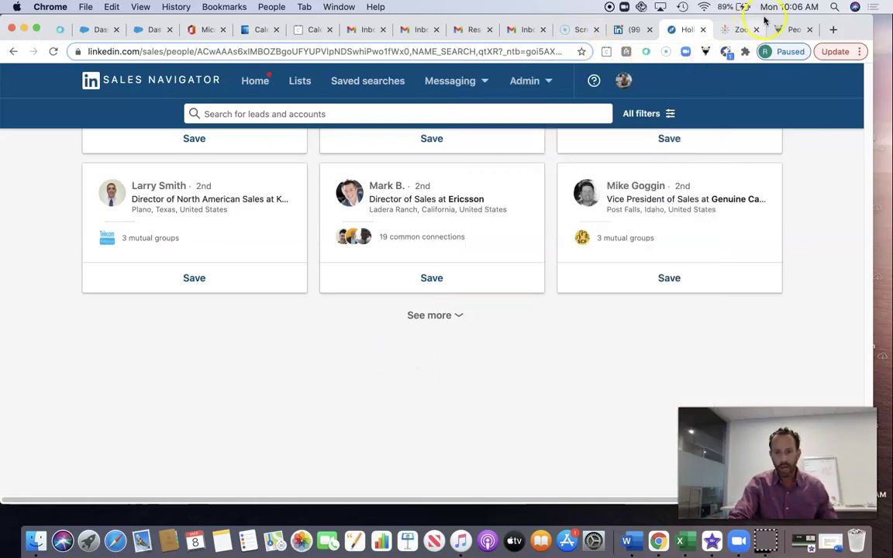
Step: Reload Loxo's People list so it shows the new total of 1854
left_click(792, 29)
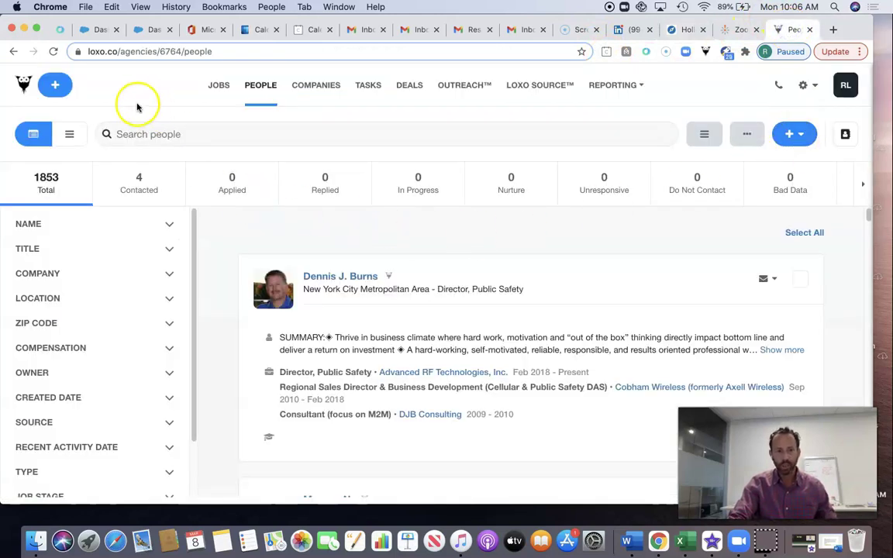
left_click(265, 90)
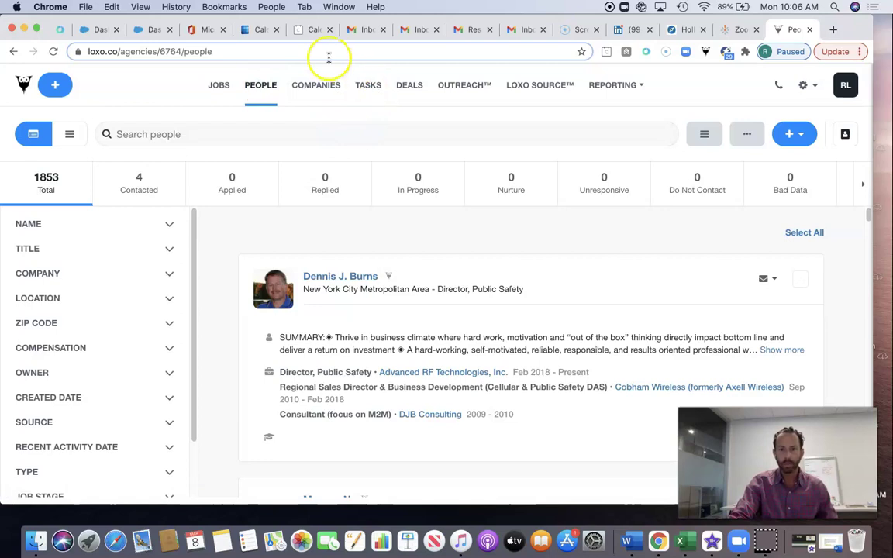
left_click(273, 47)
key("Return")
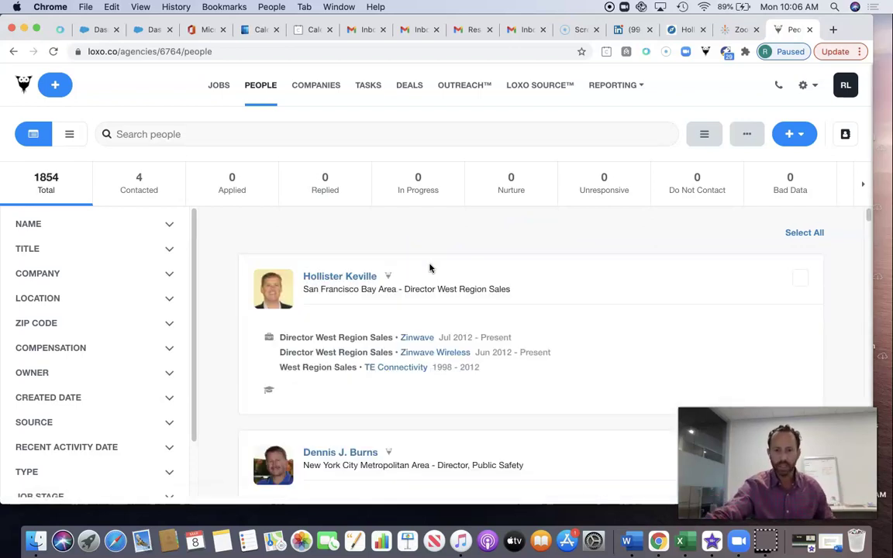
Step: Open the newly imported Zinwave sales director's record and review its experience entries
left_click(331, 277)
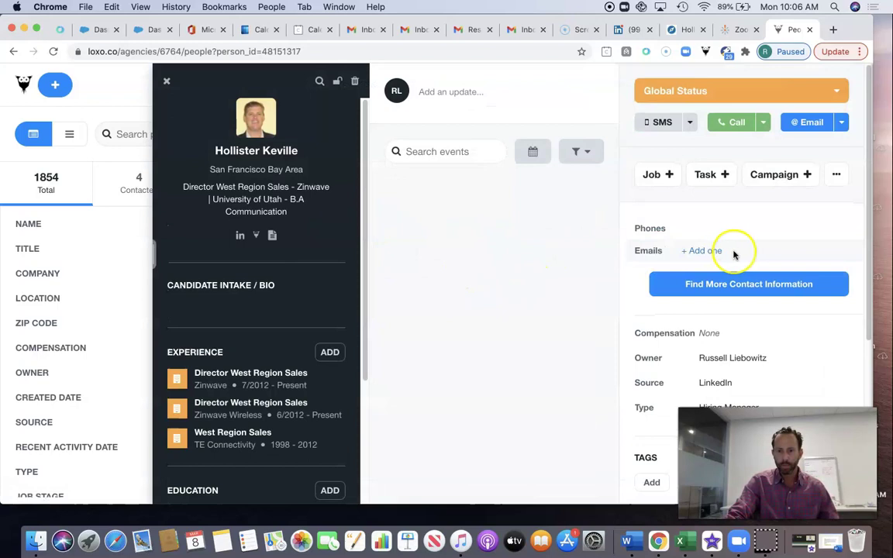
scroll(742, 254, "down", 4)
scroll(738, 253, "down", 3)
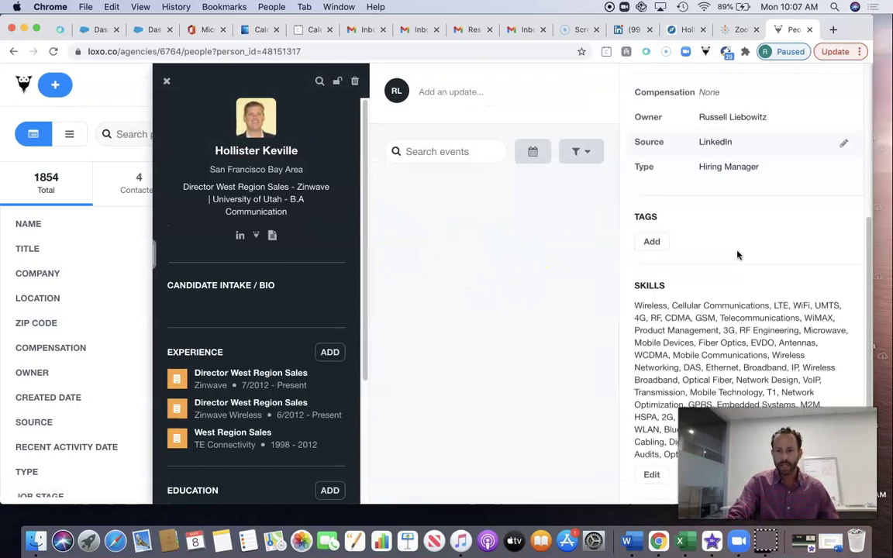
scroll(739, 254, "up", 5)
scroll(727, 192, "up", 2)
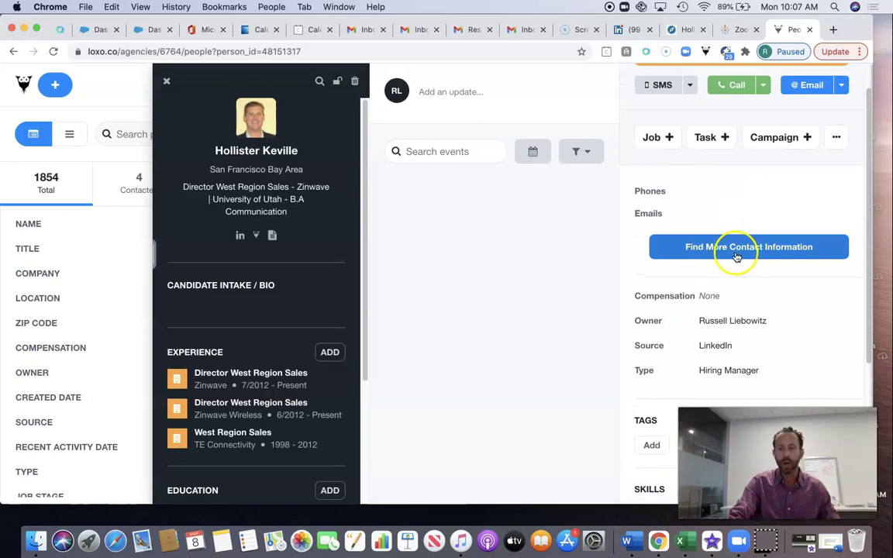
Step: Run Find More Contact Information, adding three phone numbers and a personal email, then confirm
scroll(690, 248, "up", 1)
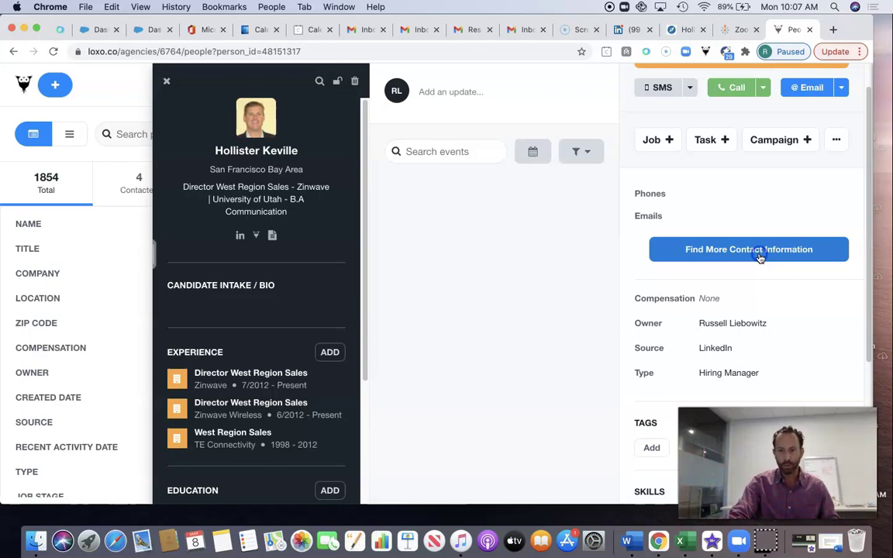
left_click(773, 255)
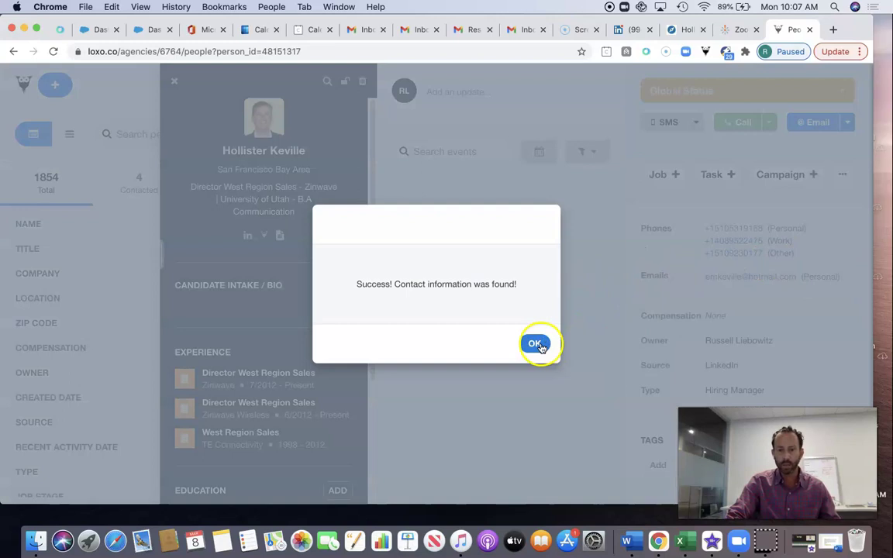
left_click(535, 344)
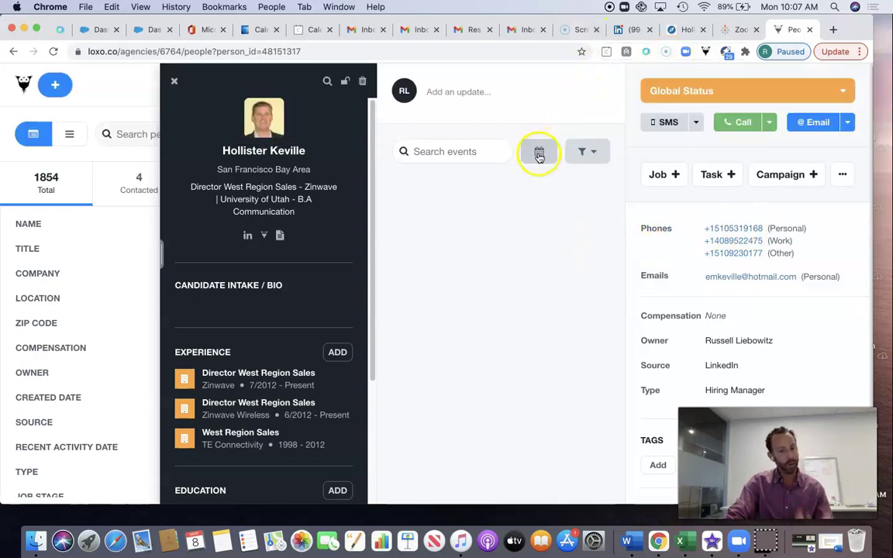
Step: Search ZoomInfo contacts by the lead's first name and company ZiNWAVE, open the match, and copy their work email
left_click(734, 34)
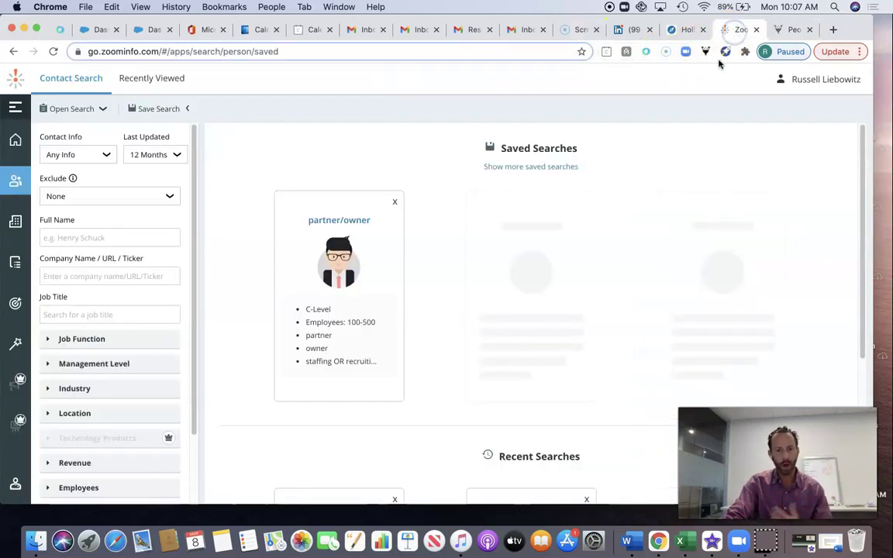
left_click(124, 235)
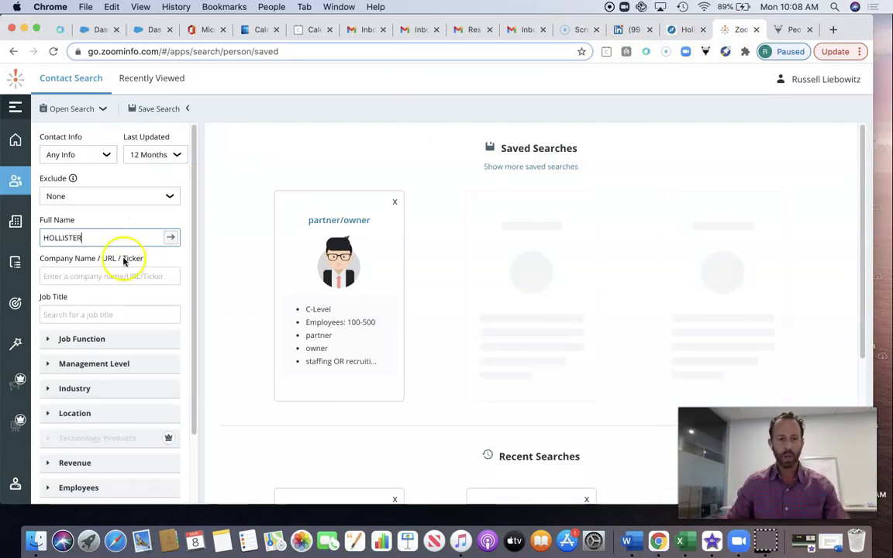
left_click(124, 271)
type("Zi")
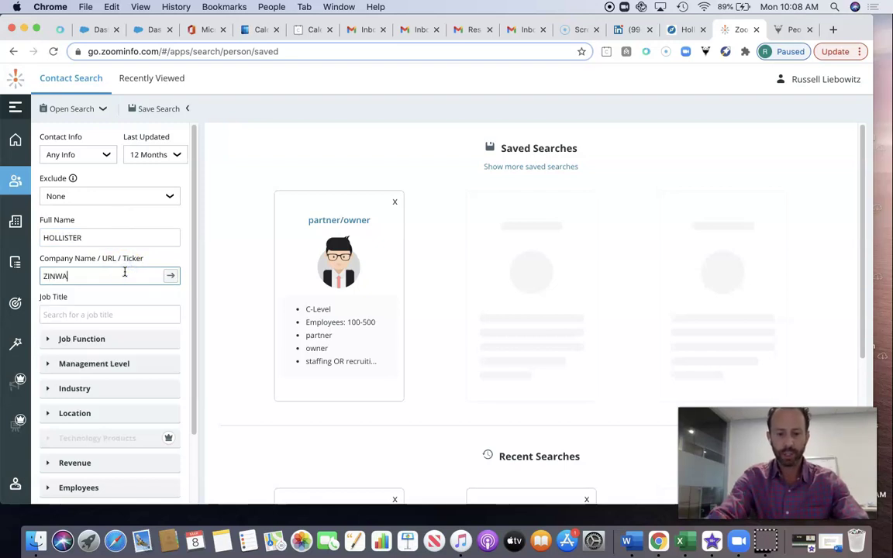
type("NWAVE")
left_click(168, 275)
left_click(147, 233)
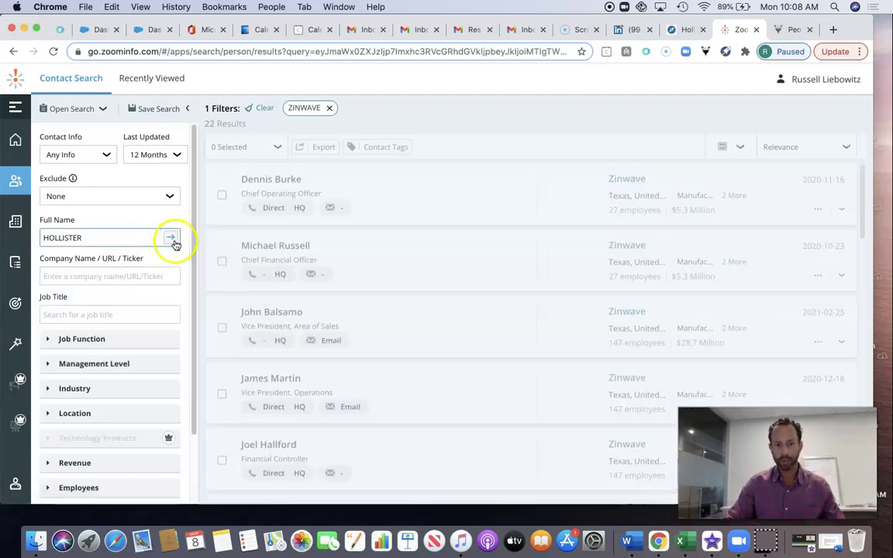
left_click(171, 237)
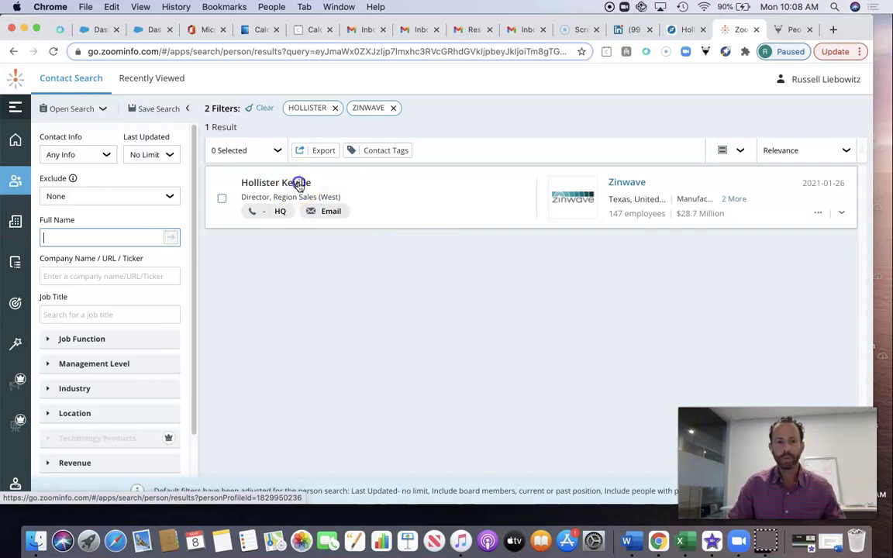
left_click(298, 184)
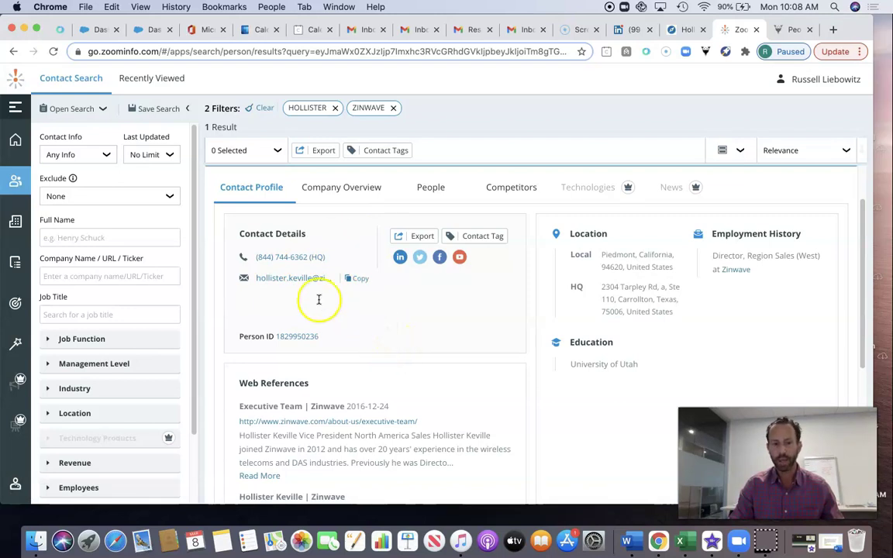
left_click(362, 282)
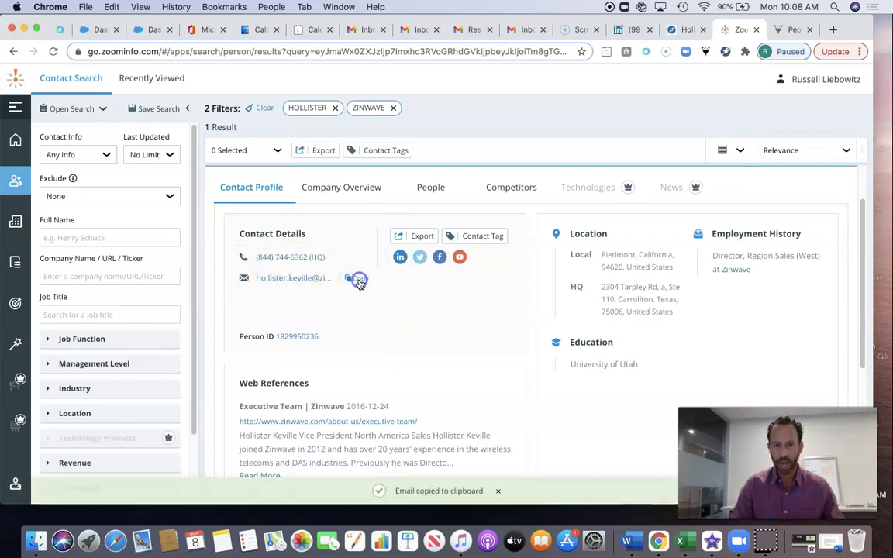
Step: Paste the ZoomInfo email into the Loxo lead's Emails as a second address of type Work and save
left_click(789, 29)
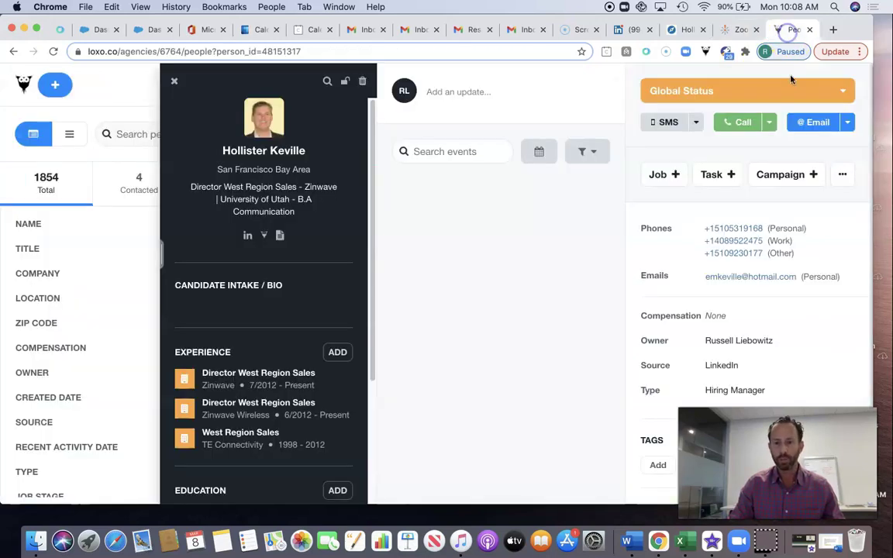
left_click(836, 278)
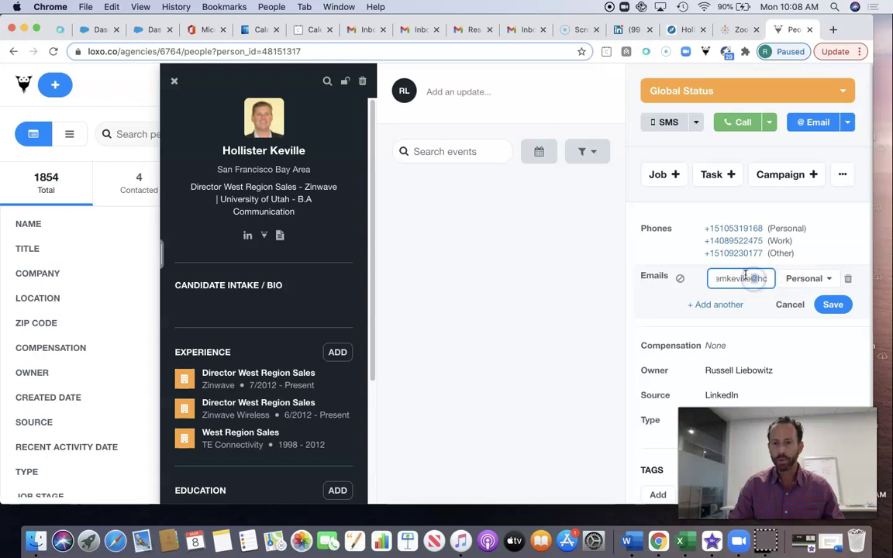
left_click_drag(761, 279, 730, 309)
left_click(729, 306)
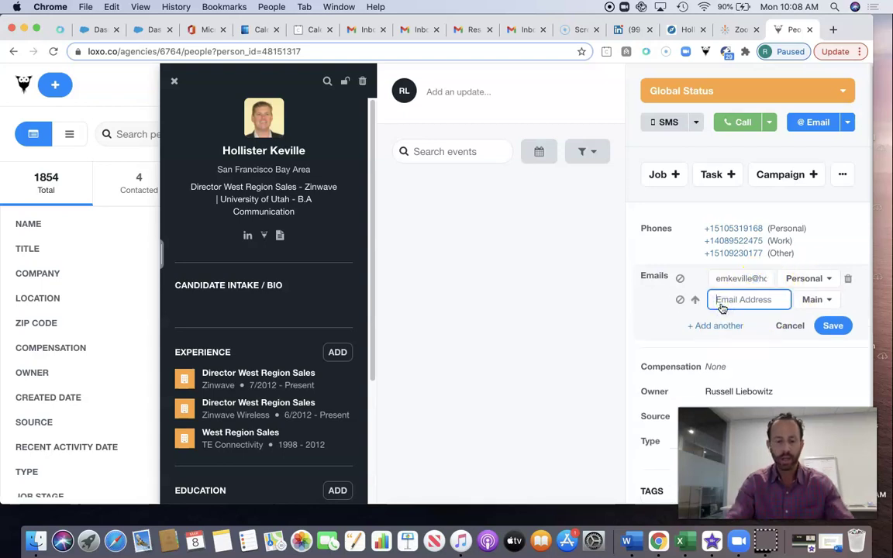
key("super+v")
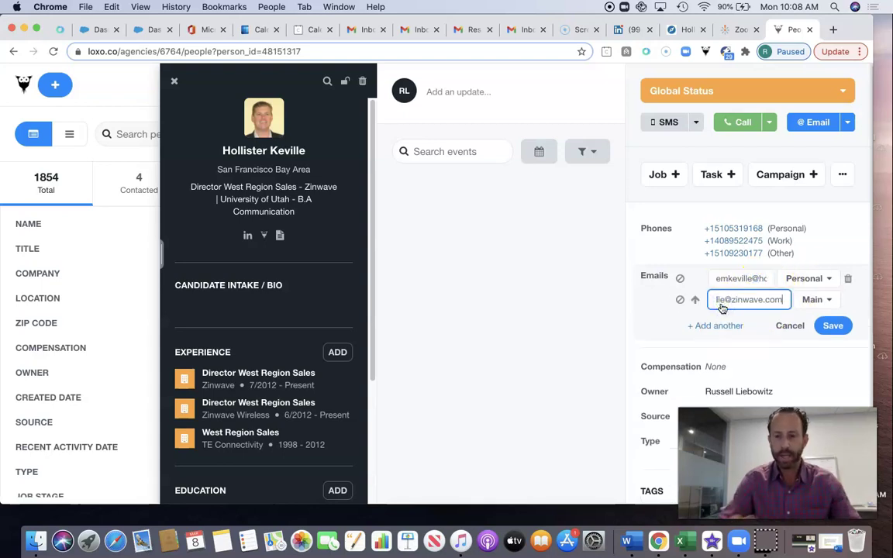
left_click(826, 299)
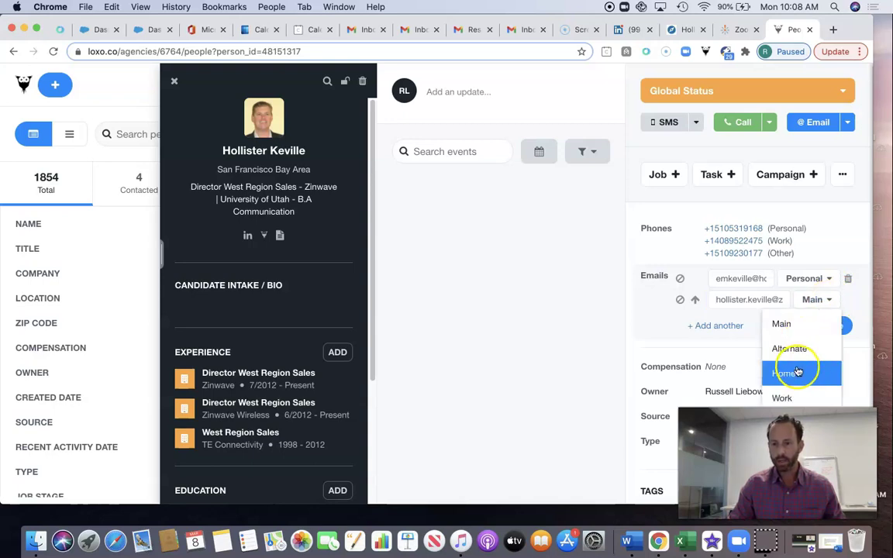
left_click(786, 397)
left_click(831, 326)
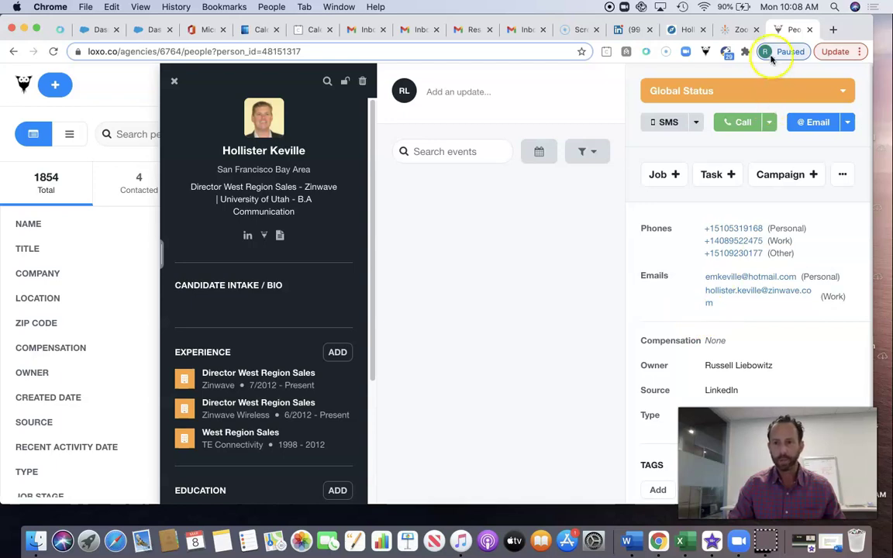
Step: Scroll through the Web References on the lead's ZoomInfo contact profile
left_click(739, 29)
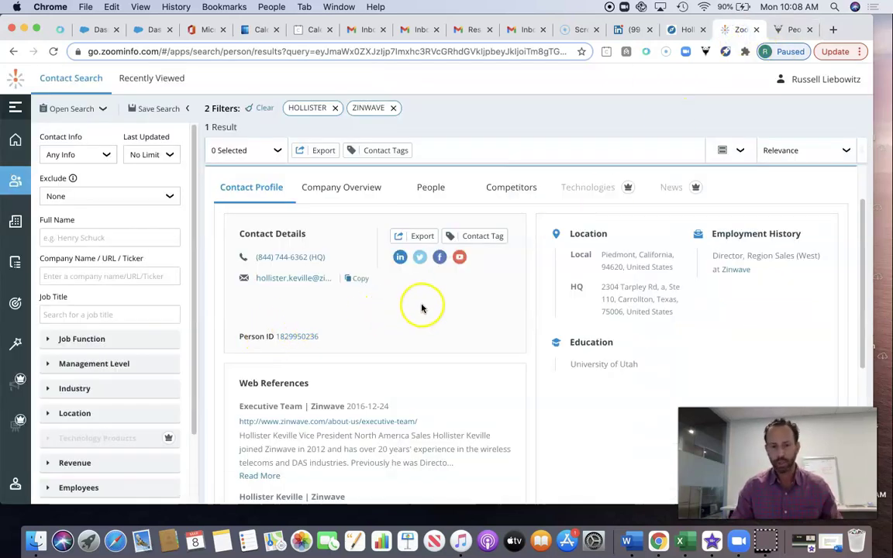
scroll(419, 309, "down", 2)
scroll(419, 309, "down", 5)
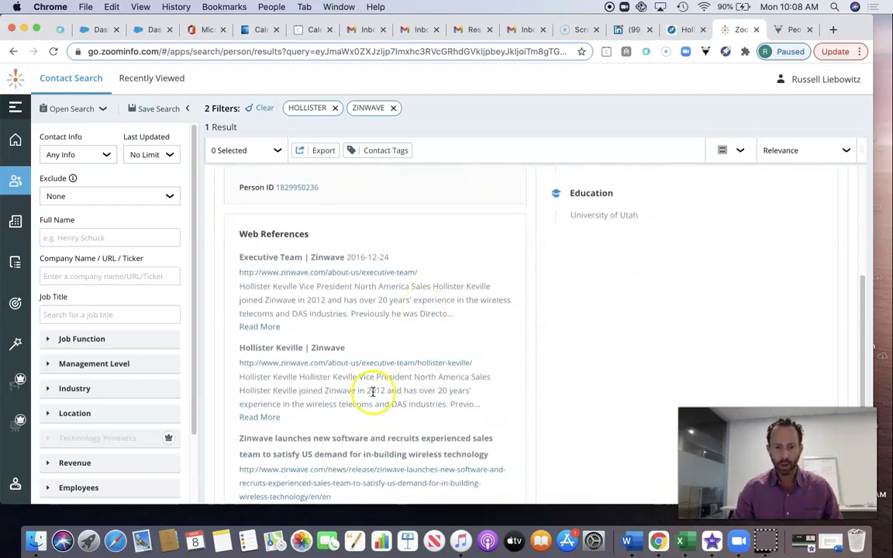
scroll(376, 391, "down", 3)
scroll(378, 393, "down", 2)
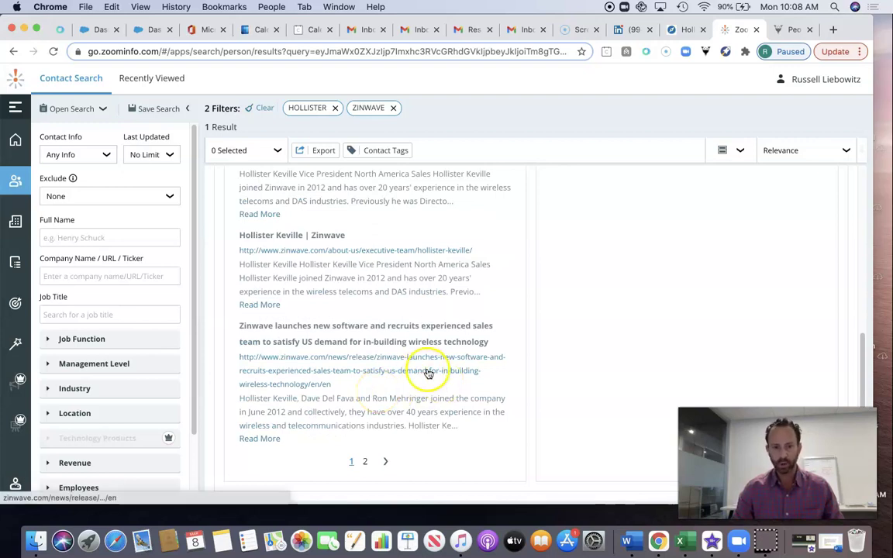
scroll(428, 373, "up", 5)
scroll(429, 374, "up", 4)
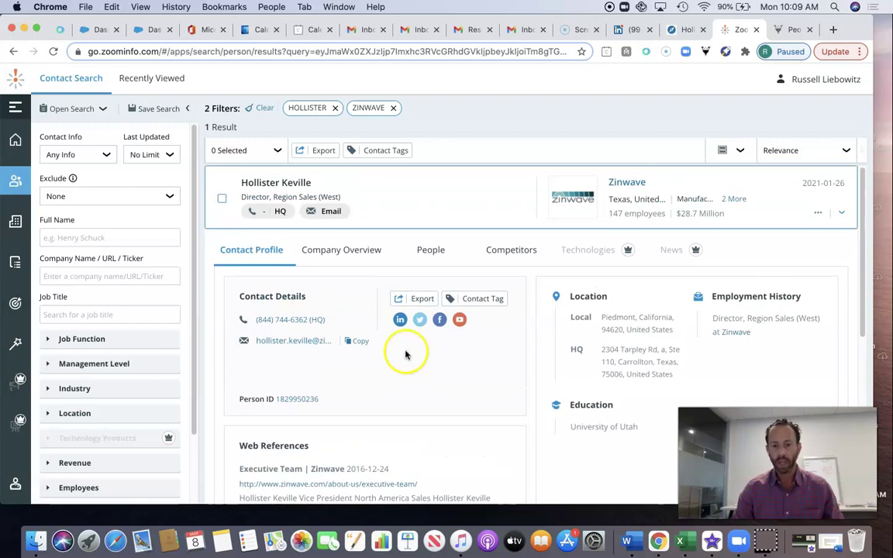
Step: Review Zinwave's eight competitors, including Axell Wireless and SOLiD, then return to the Contact Profile
left_click(522, 254)
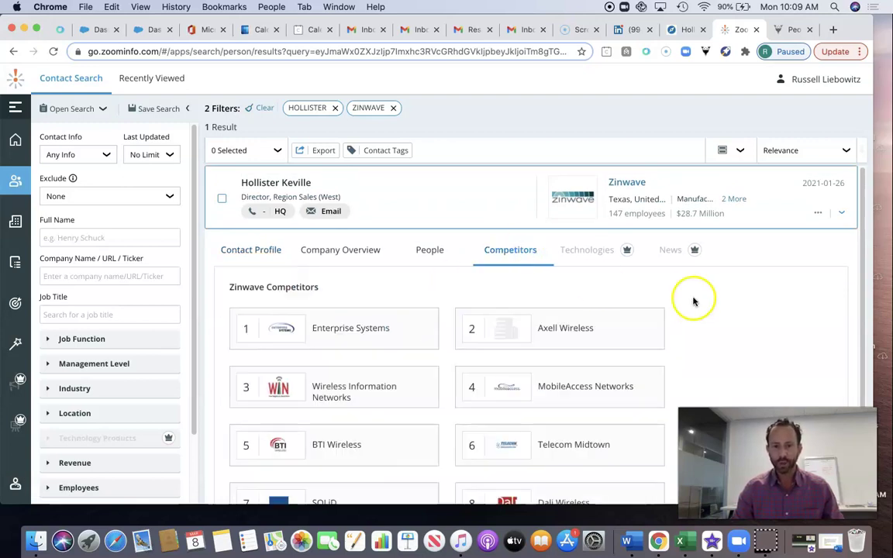
scroll(701, 304, "down", 1)
scroll(701, 304, "down", 1)
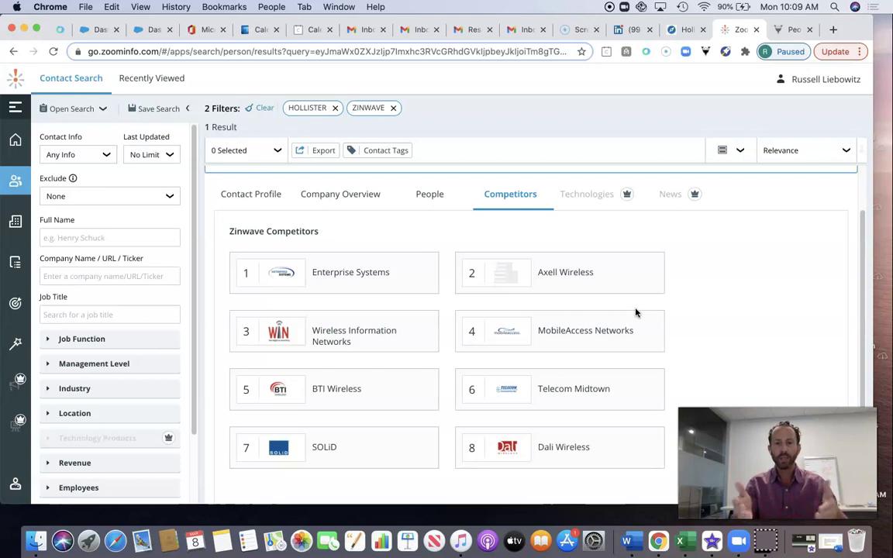
left_click(275, 194)
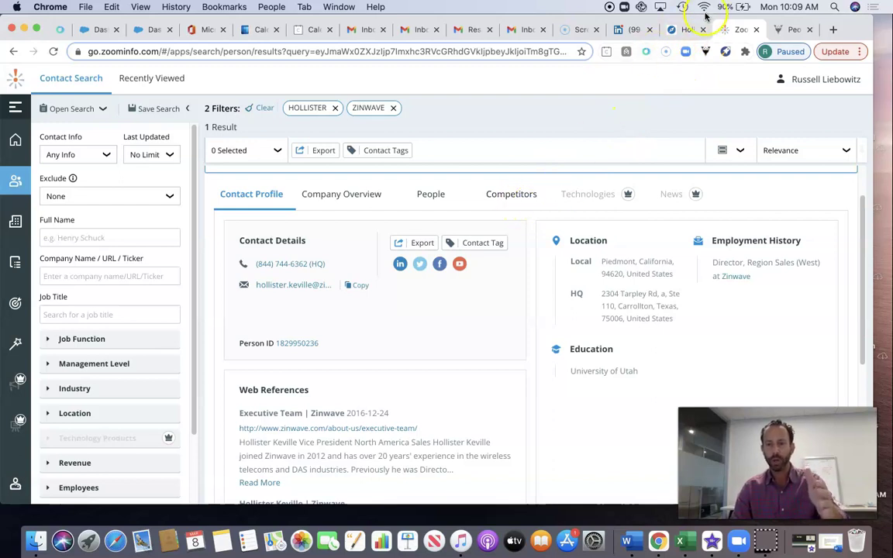
Step: Check the Sales Navigator profile header, then close the Loxo record to list all 1854 people
left_click(687, 30)
scroll(406, 252, "up", 20)
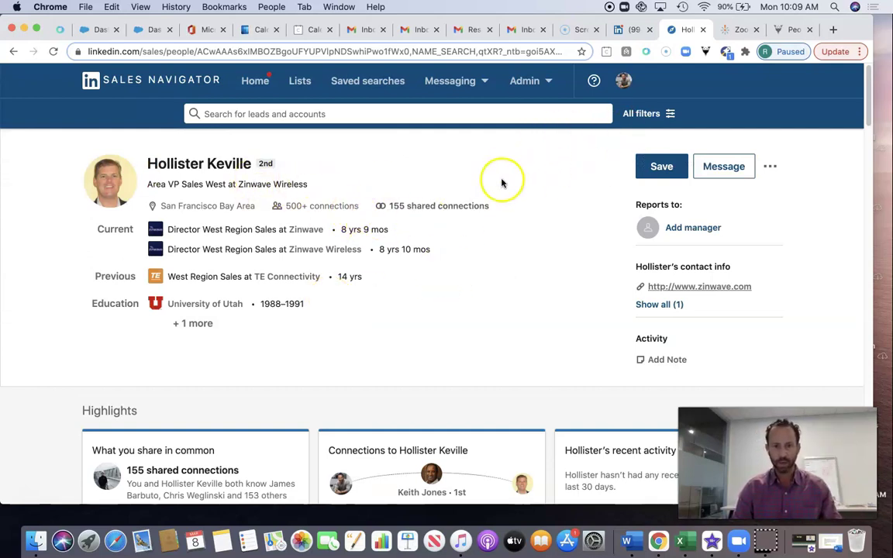
left_click(739, 31)
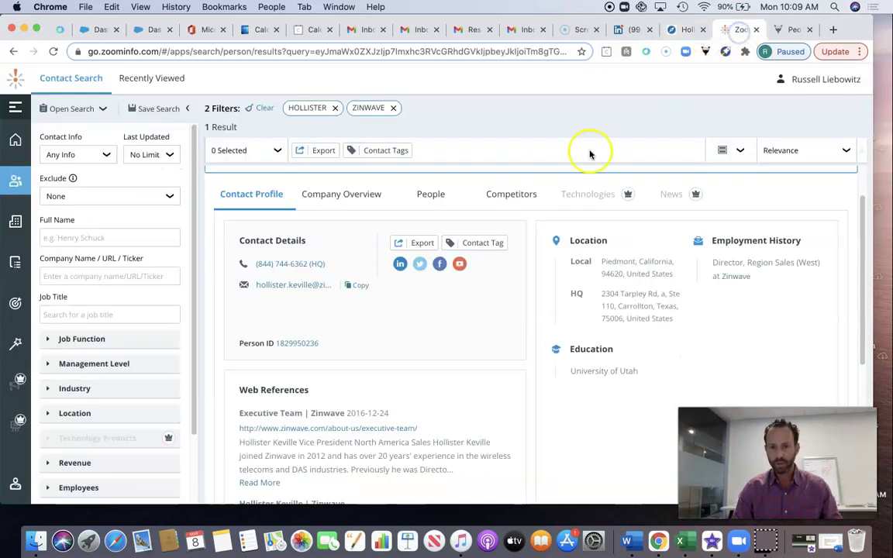
left_click(795, 30)
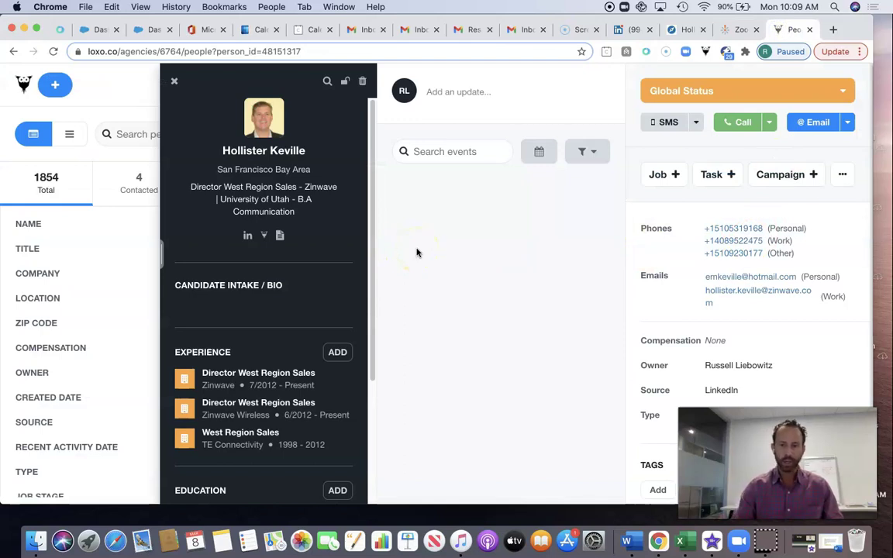
left_click(28, 90)
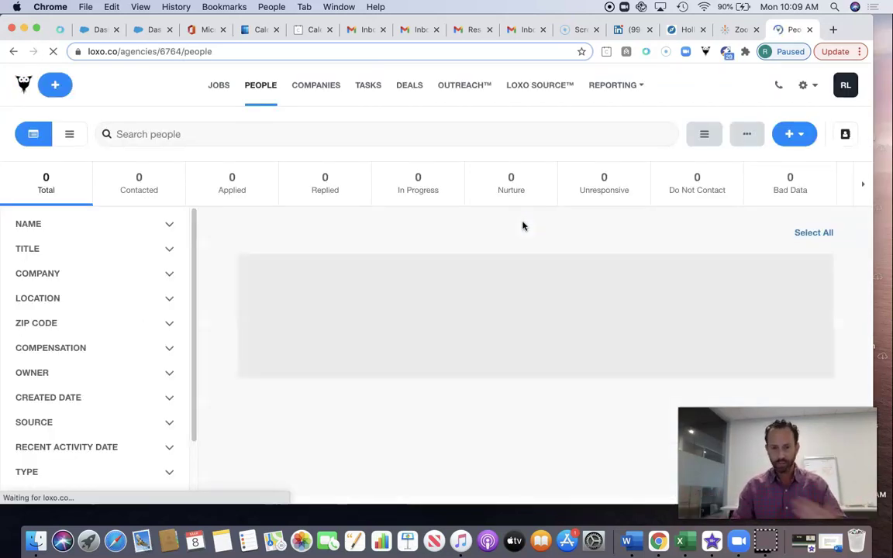
Step: Open Loxo's Outreach page to list campaigns such as 'Wireless Companies From Sales Nav'
left_click(465, 87)
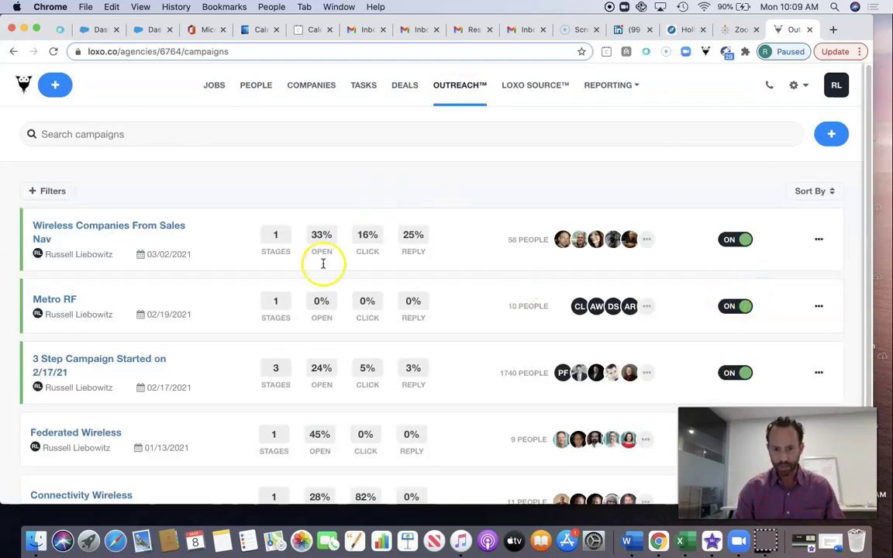